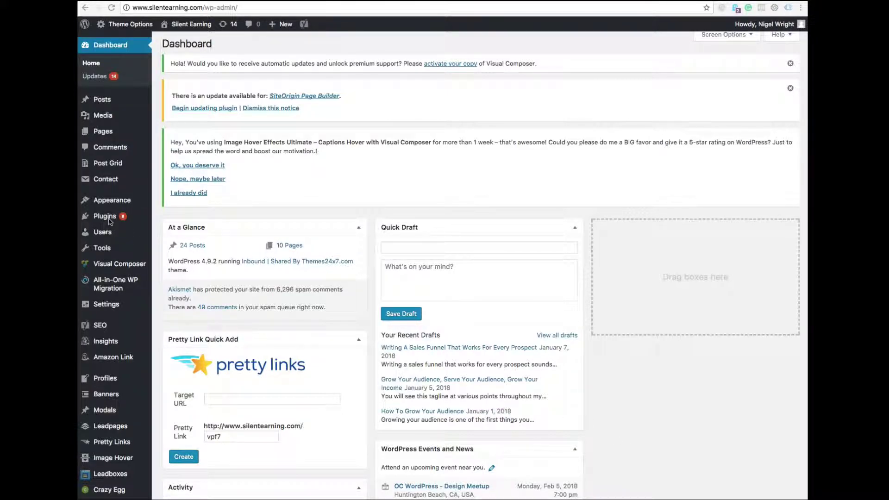
Open the list of installed plugins and look through it to its end
mouse_move(109, 222)
left_click(170, 220)
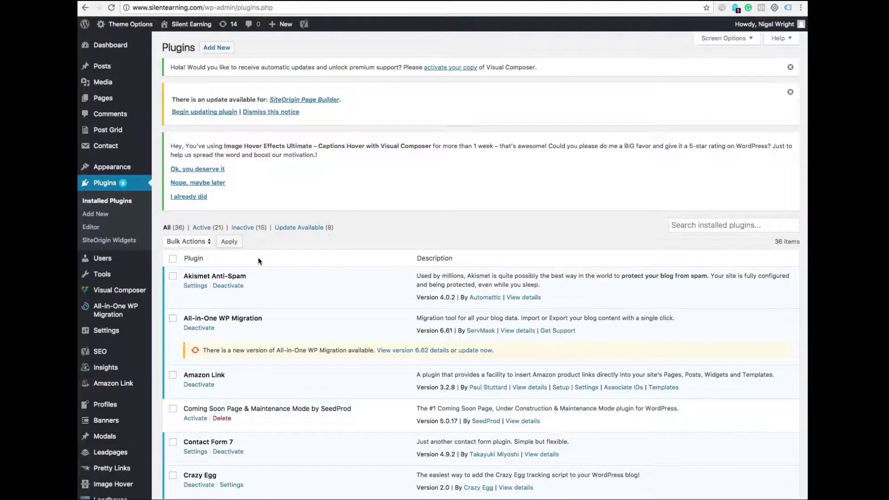
scroll(258, 261, "down", 20)
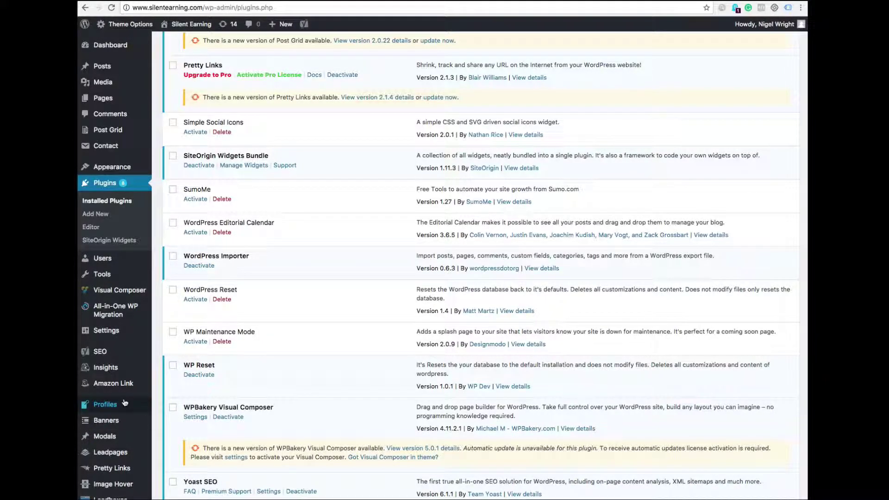
scroll(219, 253, "up", 10)
scroll(219, 253, "up", 10)
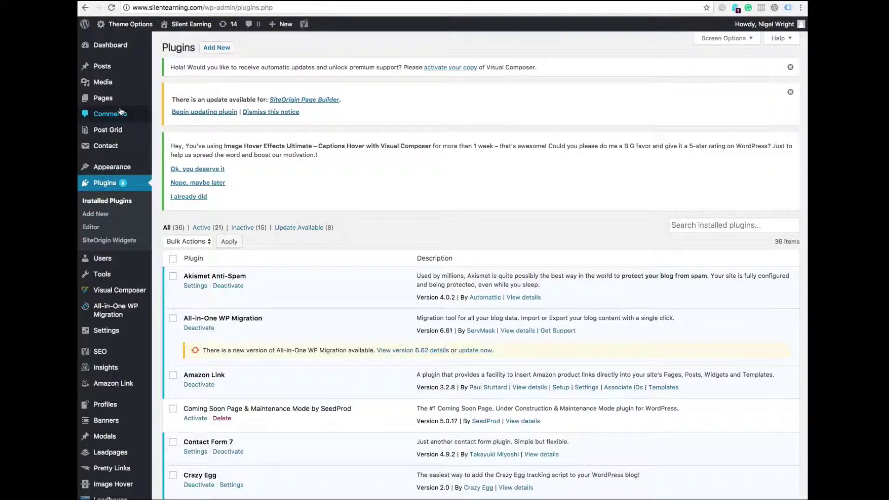
Show the Grammarly browser extension's settings for the current site and close them again
mouse_move(134, 80)
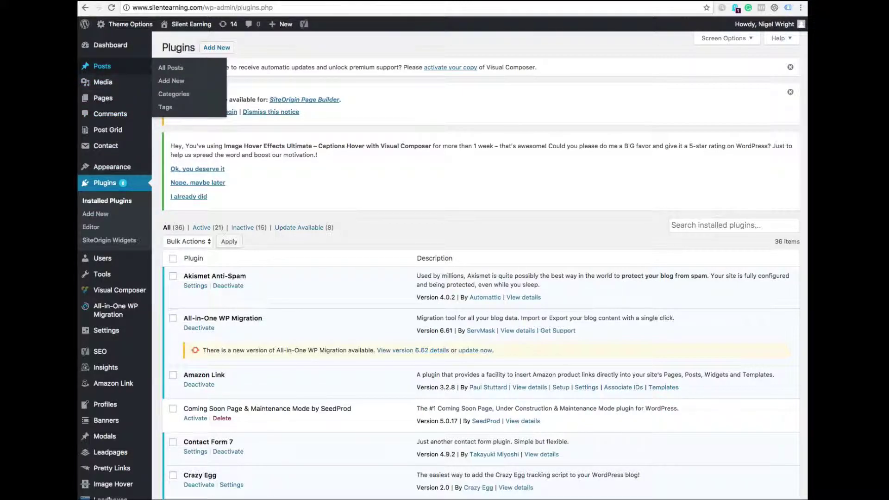
left_click(801, 8)
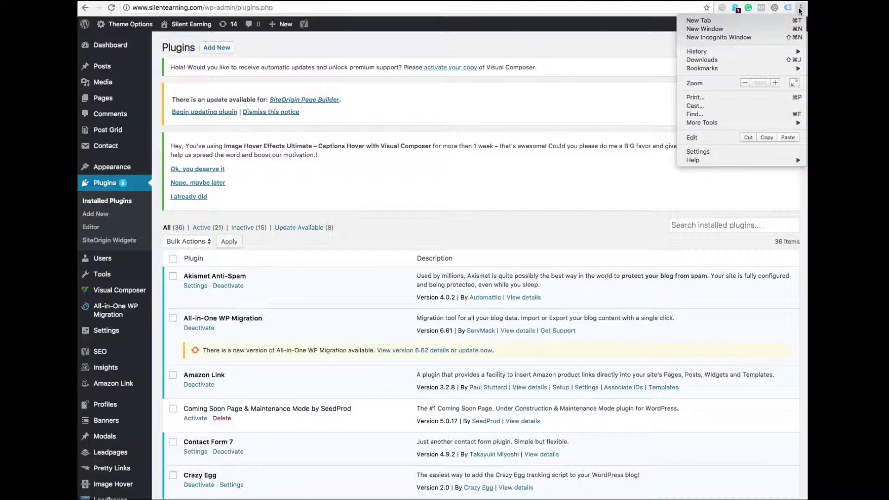
left_click(800, 7)
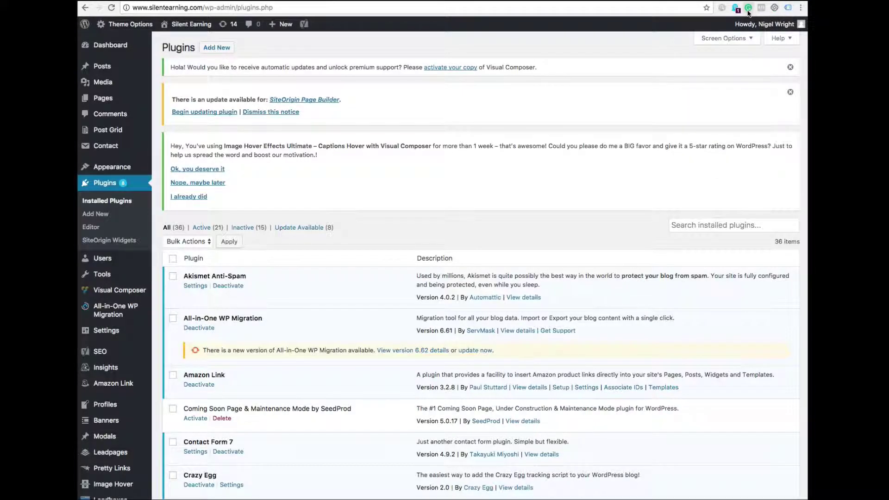
left_click(749, 8)
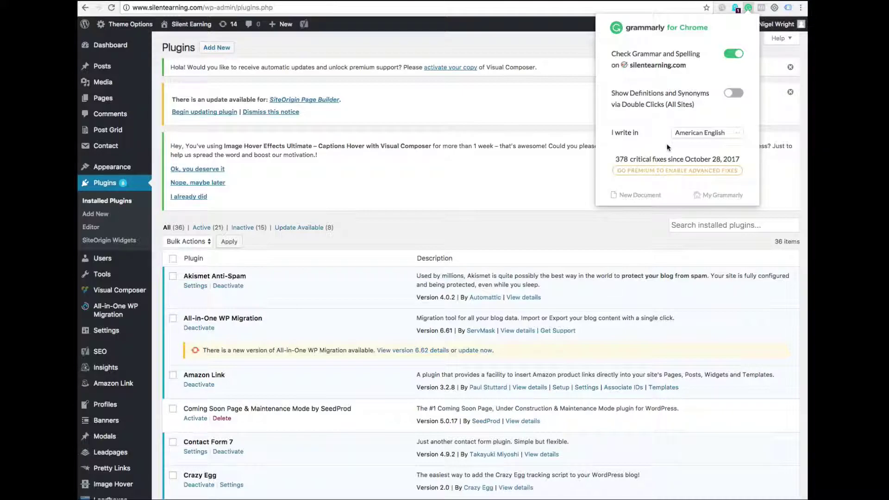
left_click(749, 8)
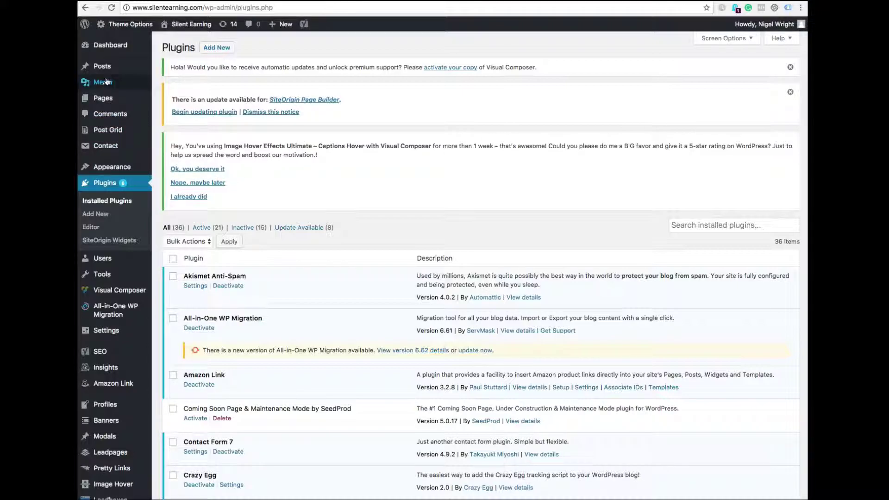
Create a new post and paste the copied article into its body in the plain text view
mouse_move(109, 69)
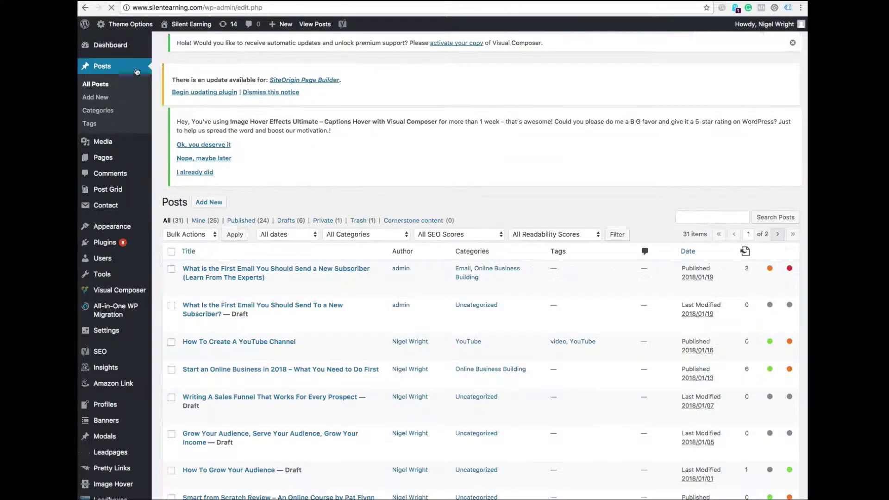
left_click(211, 49)
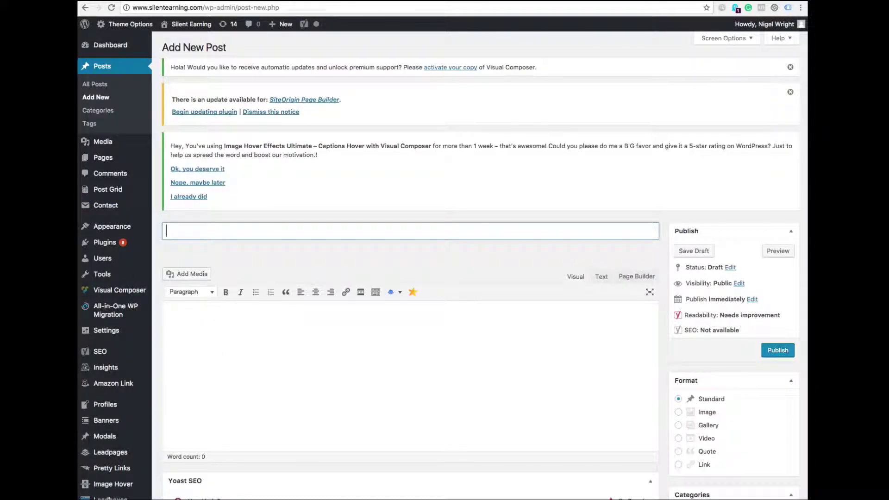
left_click(601, 277)
left_click(174, 311)
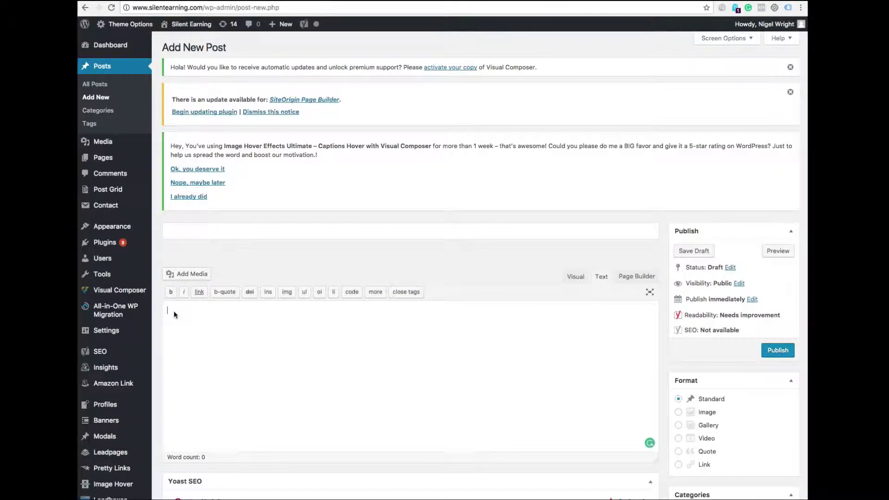
key("ctrl+v")
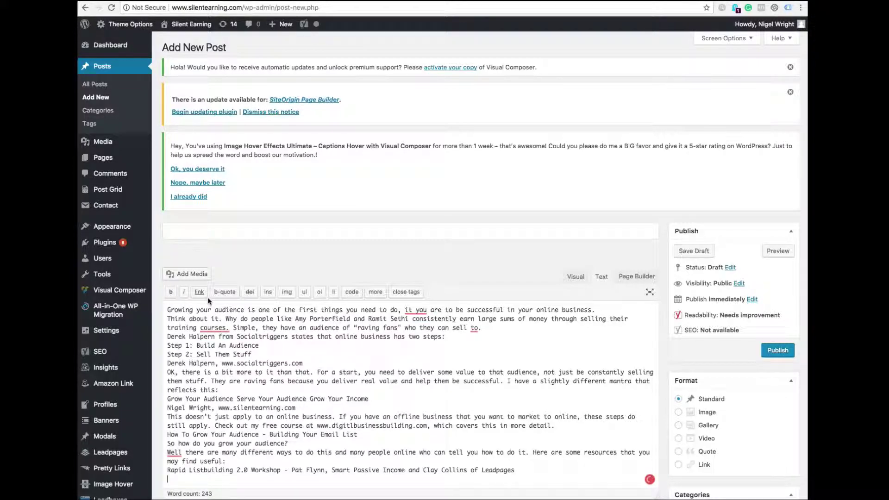
In the visual view, start new paragraphs at "Think about it", the sentence introducing the two steps, and "Step 1: Build An Audience"
left_click(576, 276)
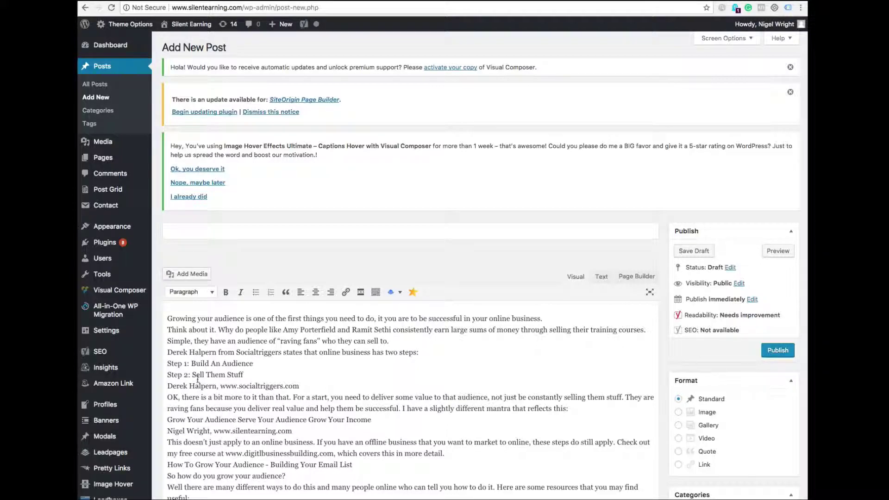
left_click(170, 327)
key("Return")
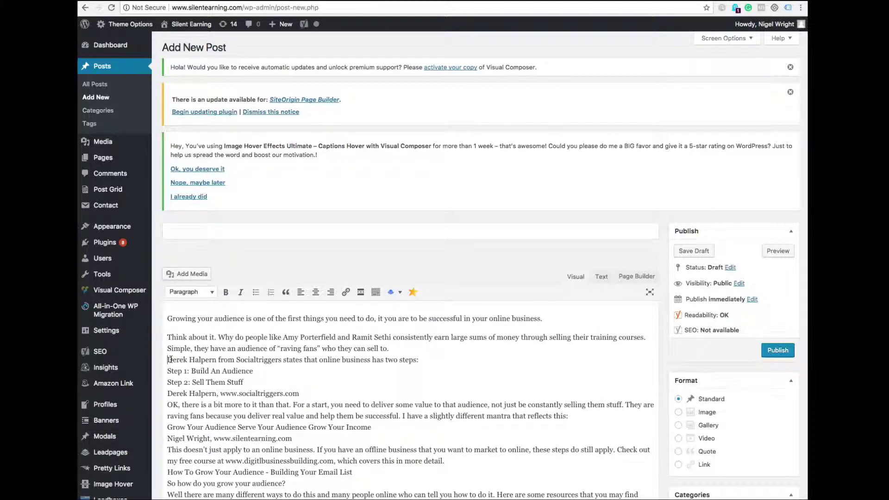
key("Return")
left_click(169, 376)
key("Return")
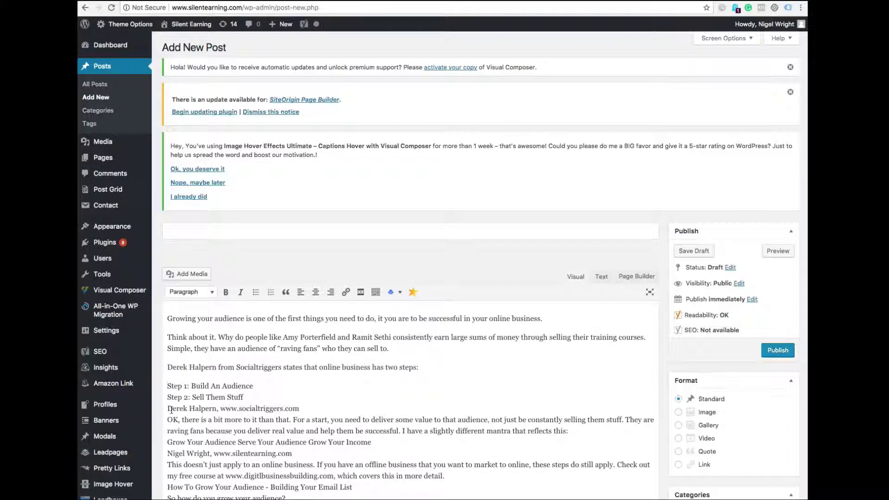
Separate the socialtriggers.com line, the "OK" paragraph, the "Grow Your Audience" mantra, the silentearning.com line and "This doesn't just apply" into their own paragraphs
key("Return")
left_click(168, 427)
key("Return")
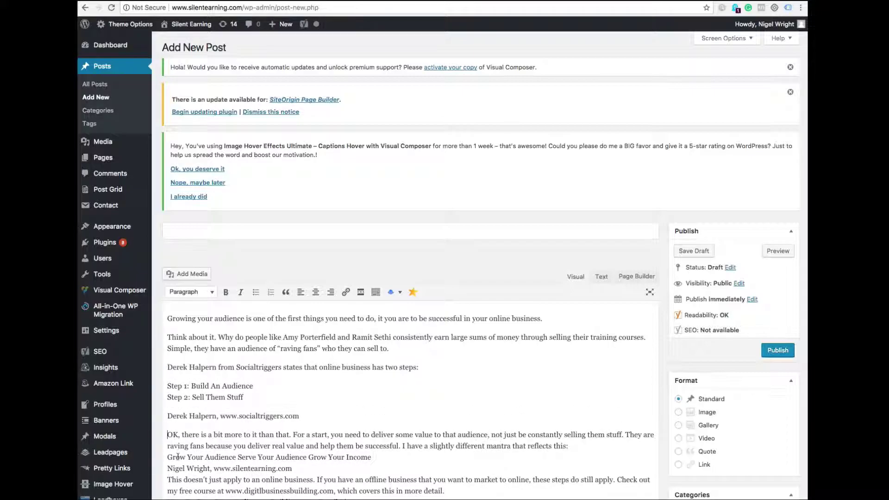
key("Return")
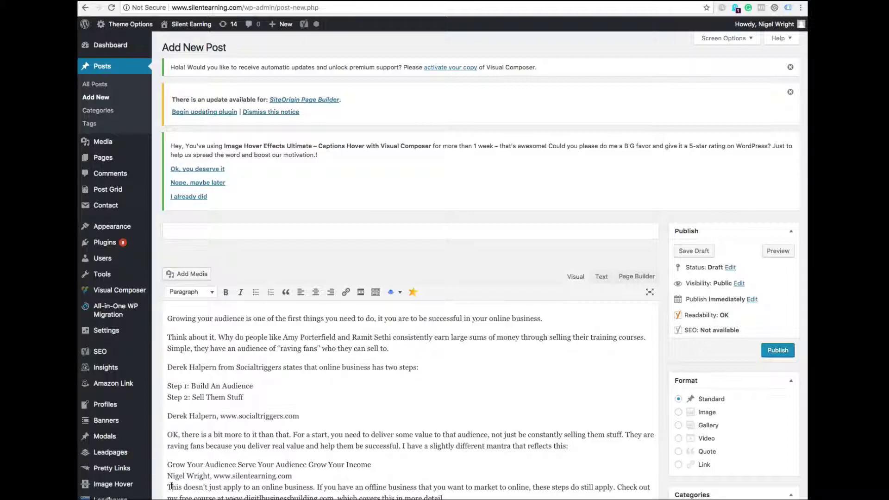
key("Return")
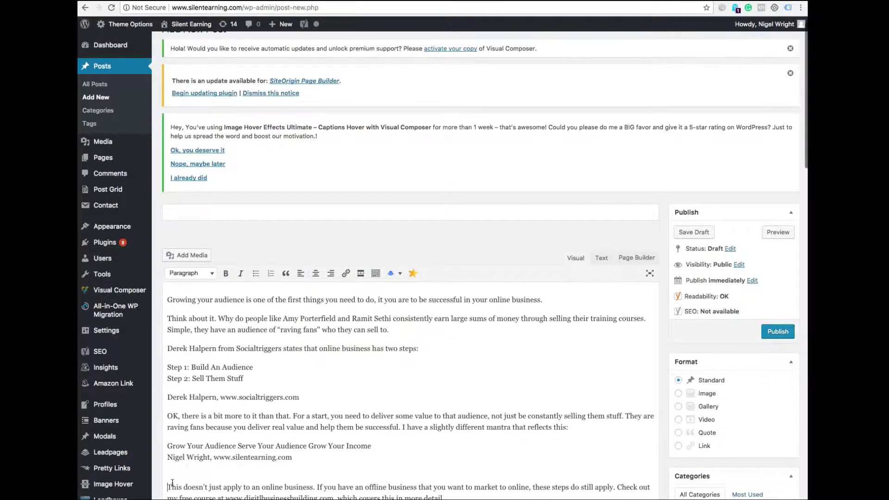
left_click(171, 456)
key("Return")
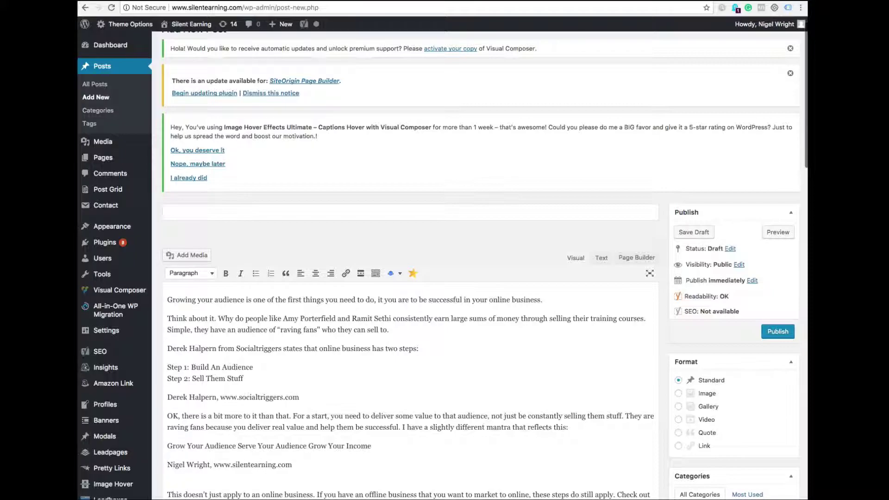
Format the line "Grow Your Audience Serve Your Audience Grow Your Income" as a blockquote
scroll(411, 370, "down", 1)
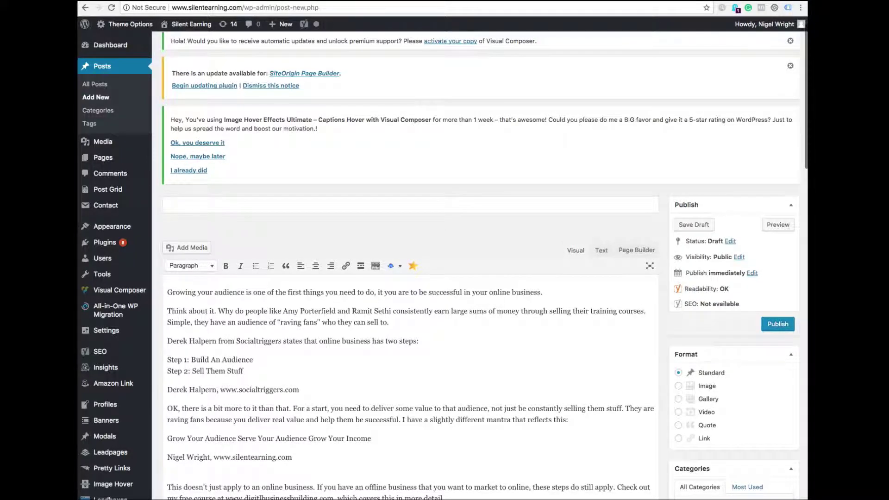
scroll(481, 265, "down", 1)
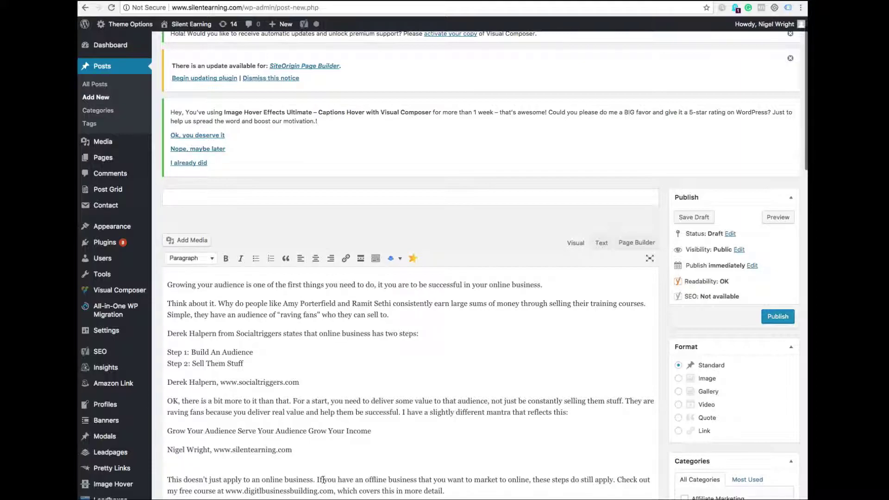
scroll(396, 416, "up", 5)
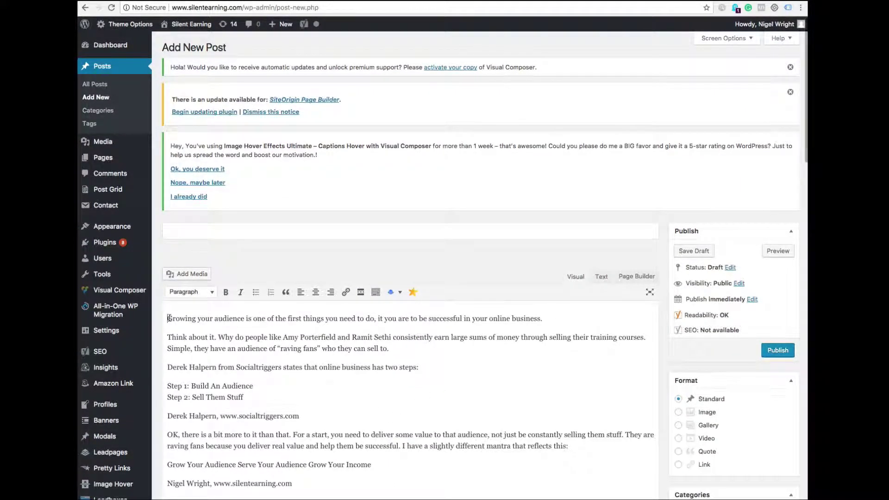
triple_click(168, 464)
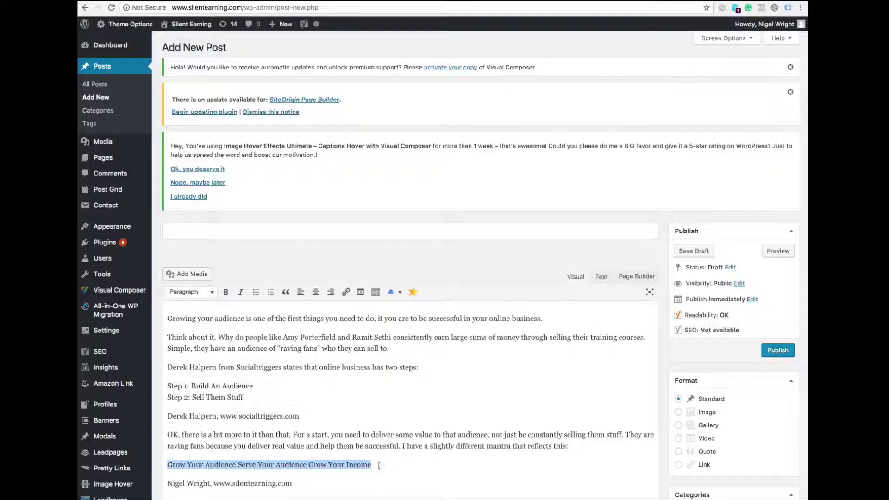
left_click(286, 292)
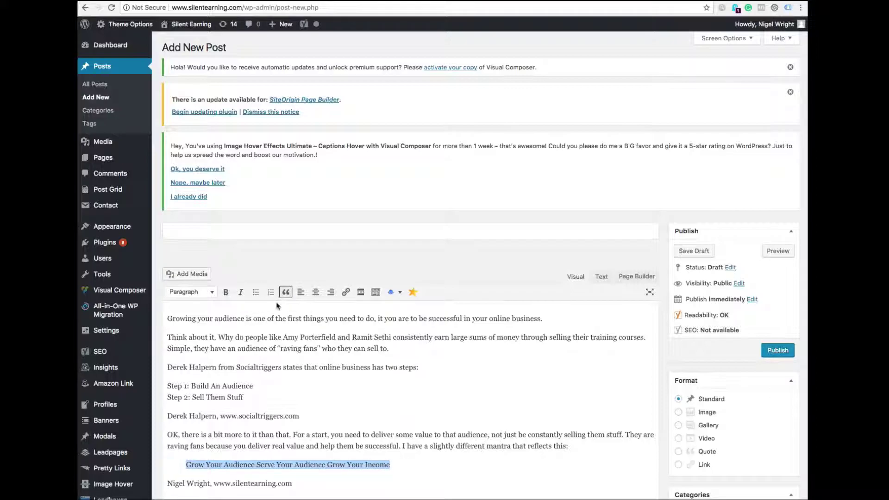
left_click(334, 487)
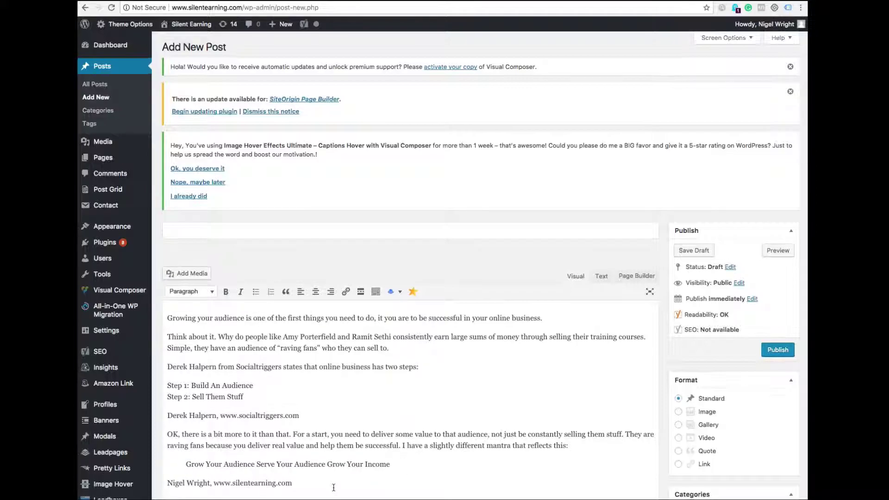
Format the line "How To Grow Your Audience - Building Your Email List" as Heading 3
scroll(333, 487, "down", 3)
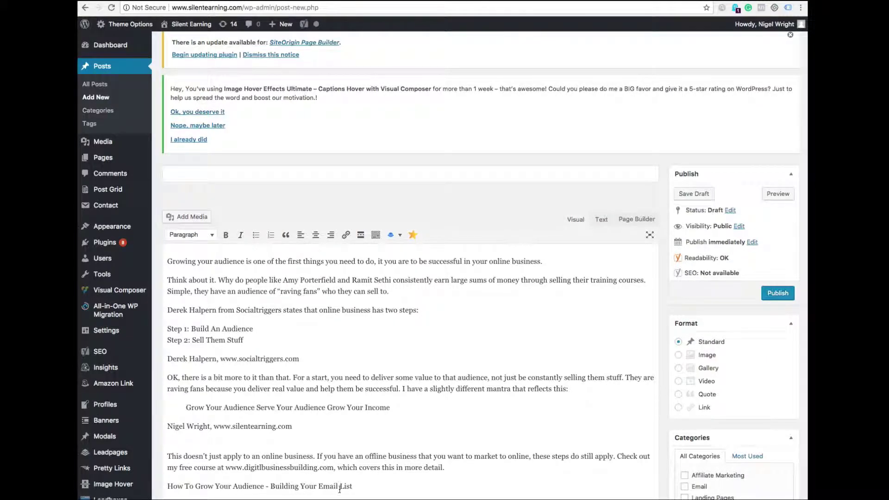
triple_click(165, 487)
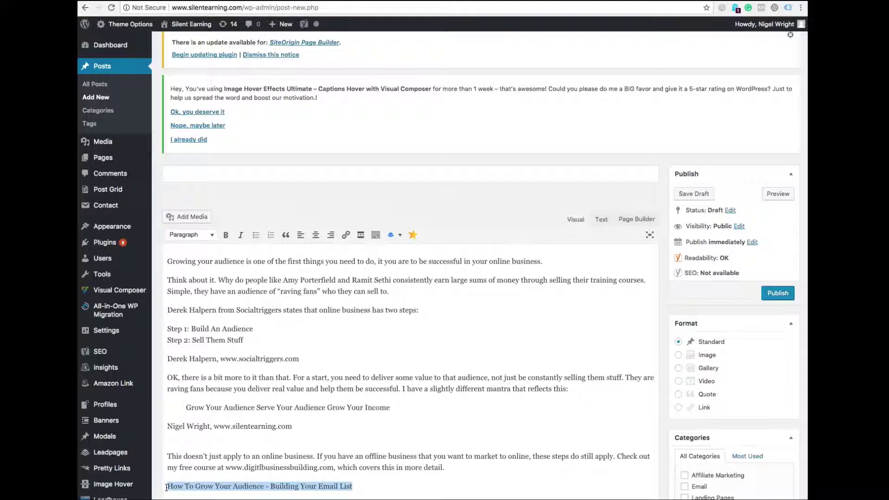
left_click(213, 236)
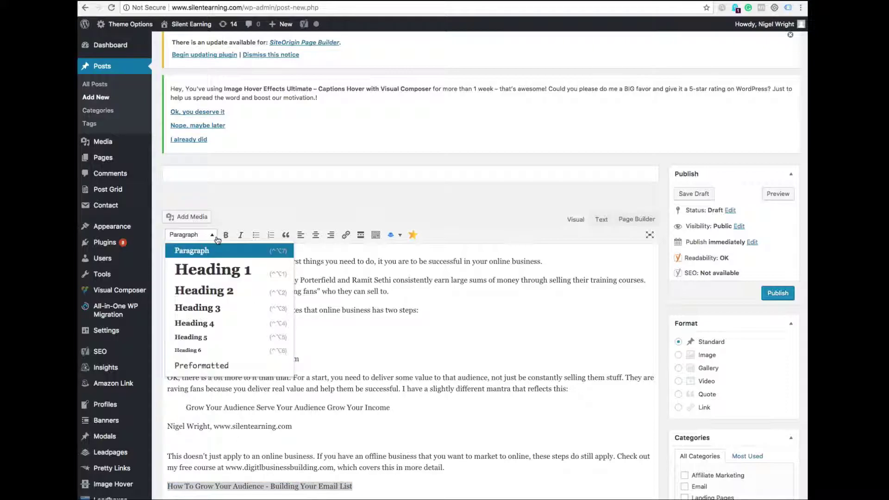
left_click(197, 306)
left_click(452, 490)
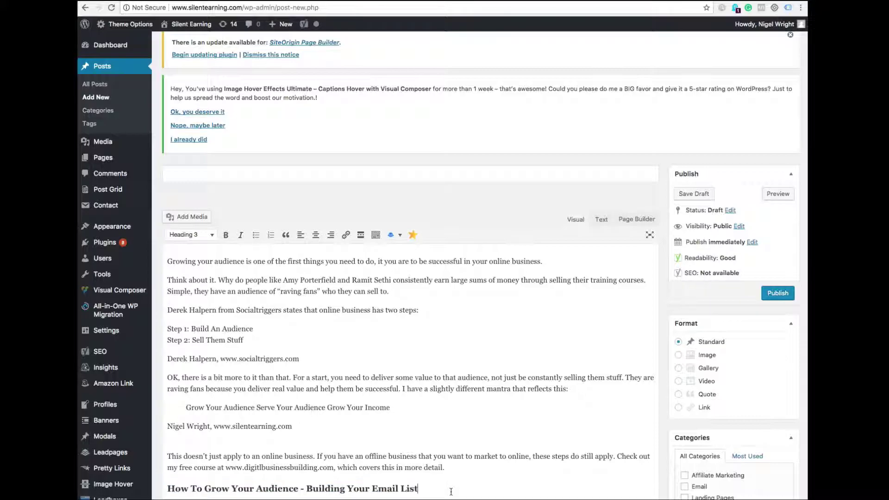
Insert paragraph spacing between "useful:" and the "Rapid Listbuilding 2.0 Workshop" line
scroll(451, 492, "down", 2)
scroll(451, 492, "down", 2)
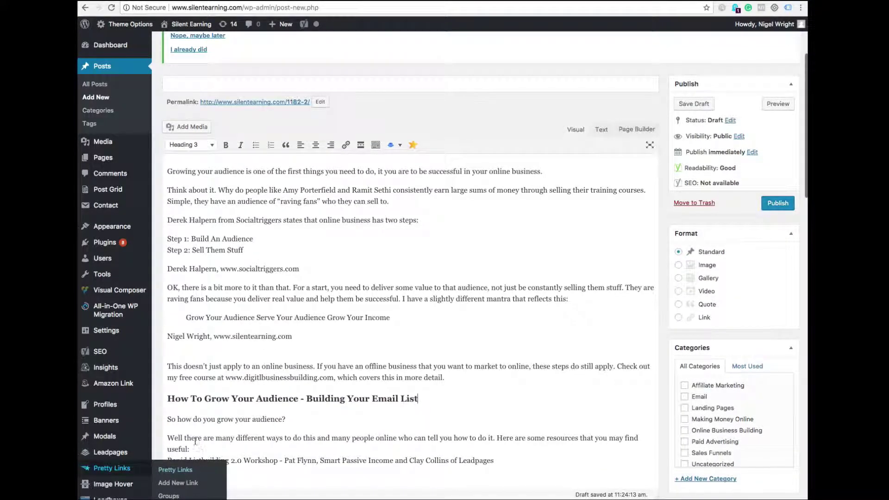
left_click(192, 445)
key("Return")
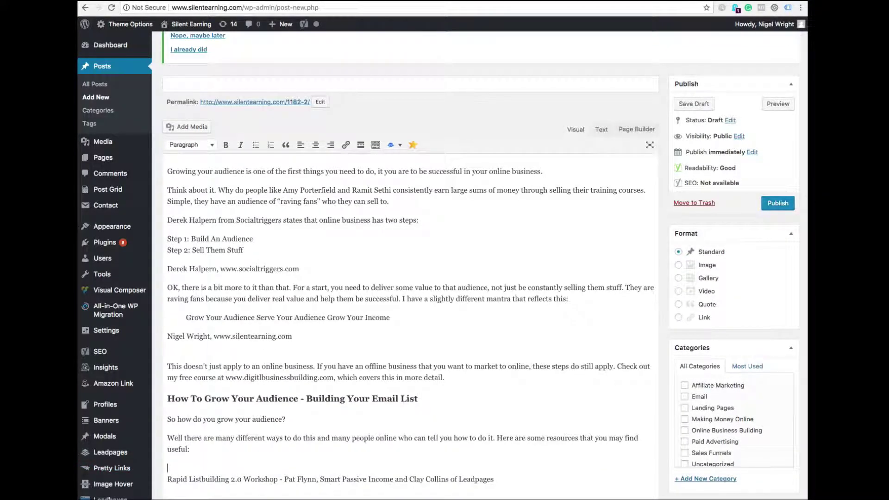
left_click_drag(171, 477, 280, 479)
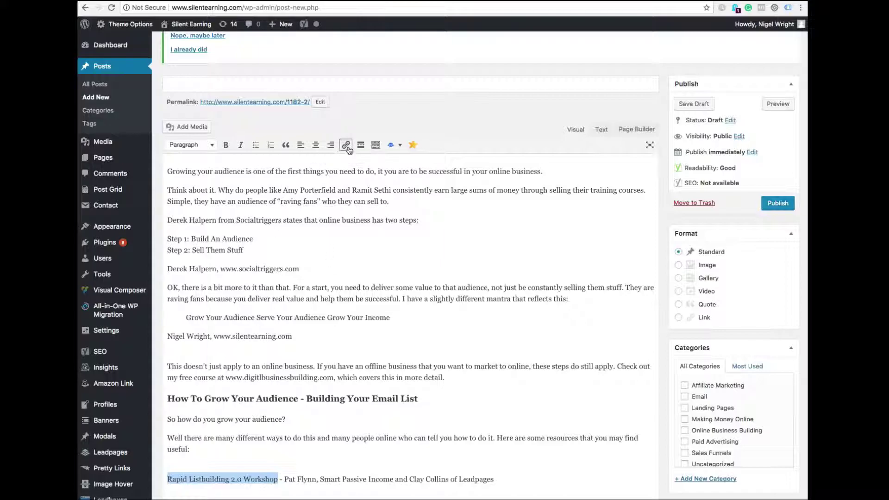
left_click(346, 145)
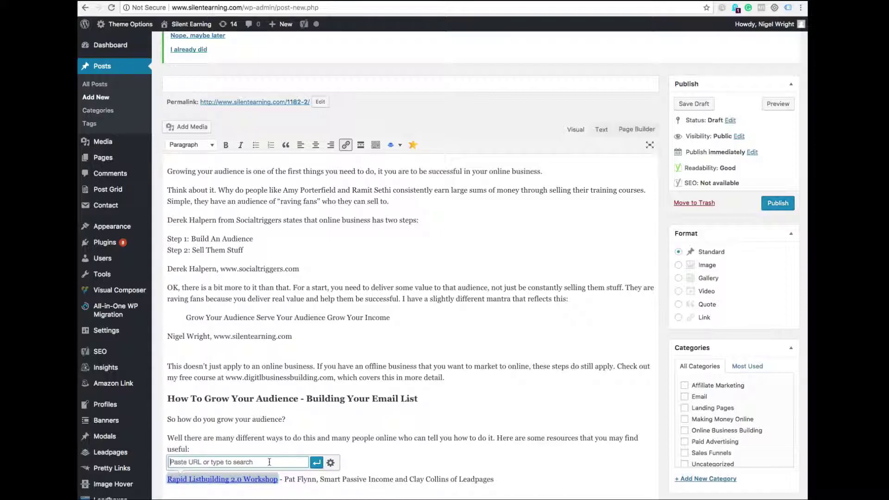
type("www.silente")
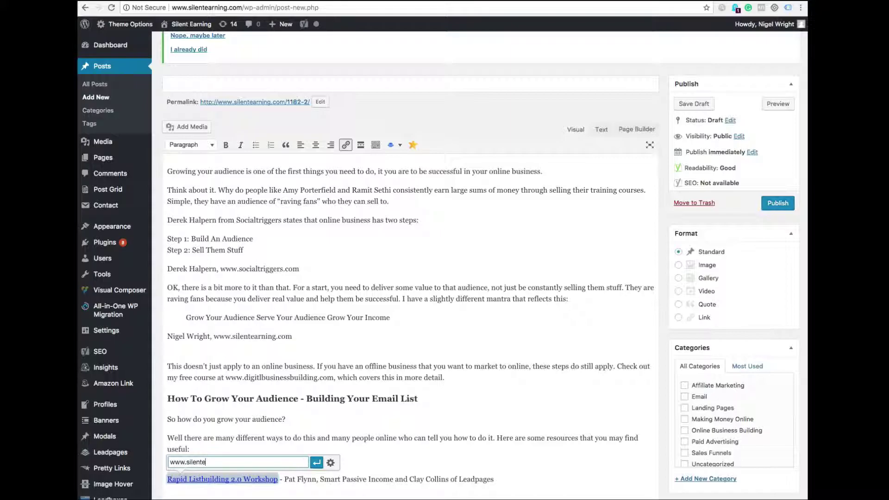
type("arning.com/rlw")
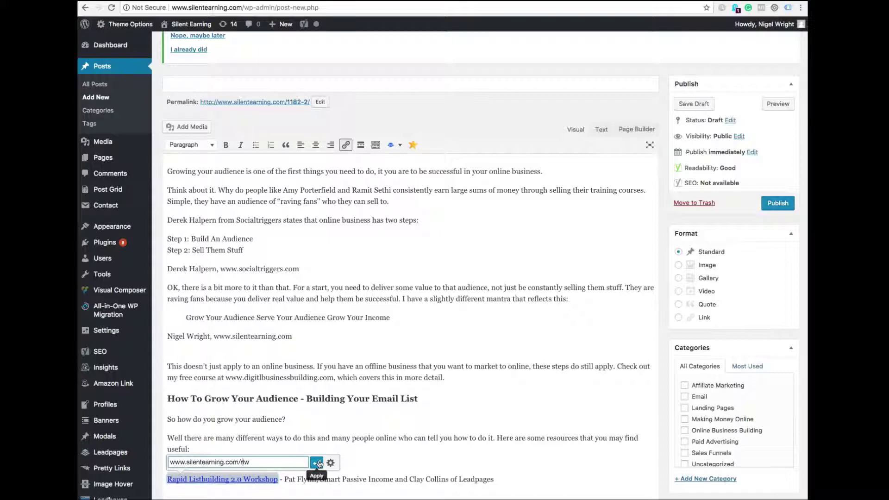
left_click(317, 462)
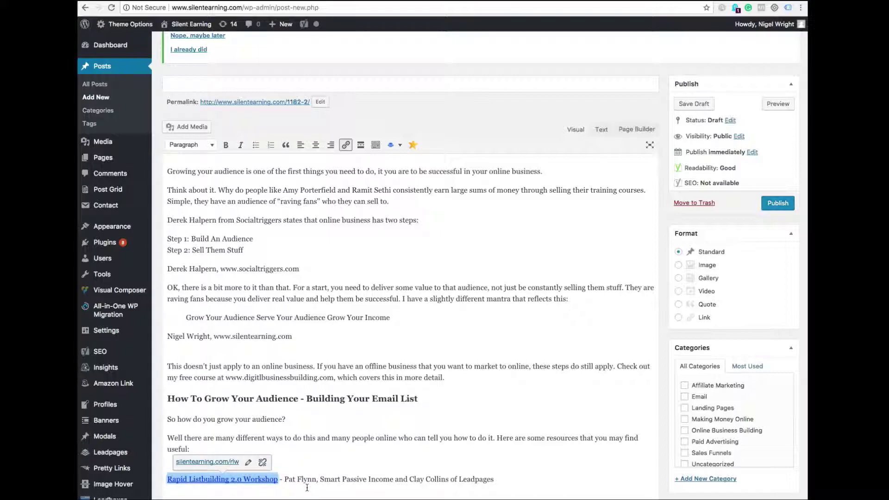
scroll(206, 337, "up", 4)
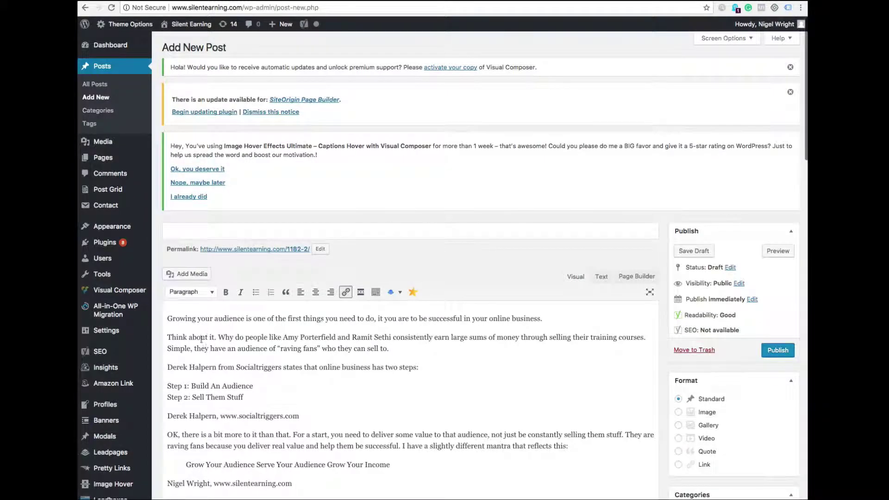
left_click(308, 417)
key("Return")
left_click(194, 256)
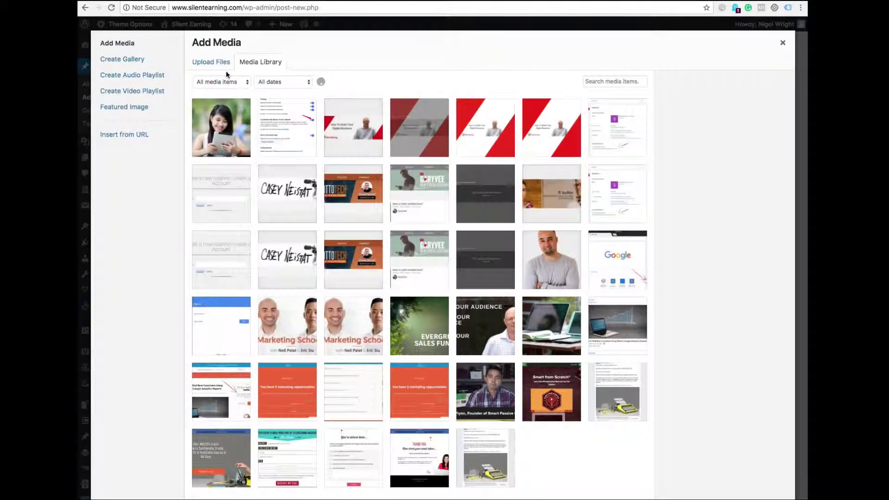
left_click(222, 116)
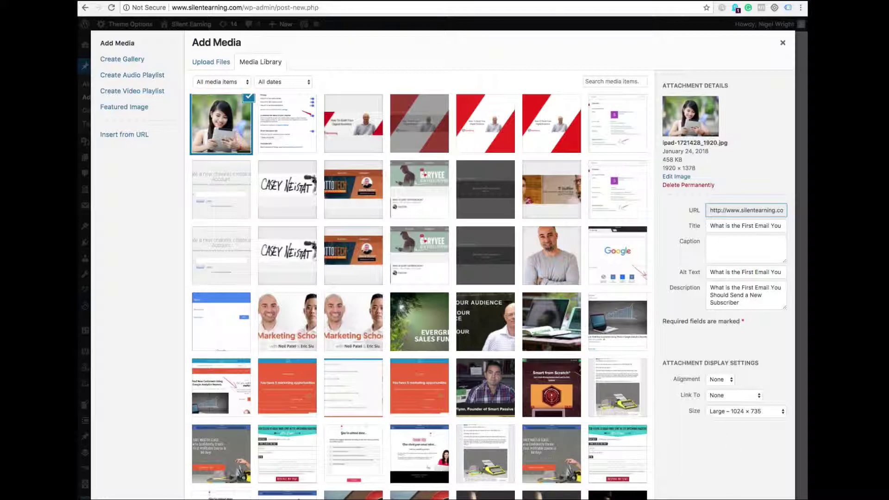
left_click(762, 499)
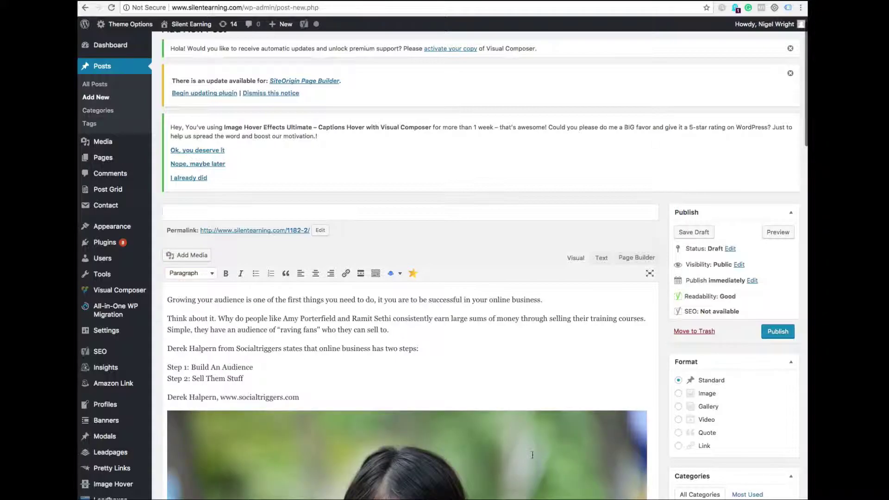
Try numbered-list formatting on the "Step 1: Build An Audience" and "Step 2: Sell Them Stuff" lines, and remove it again
scroll(435, 396, "down", 5)
scroll(436, 396, "down", 5)
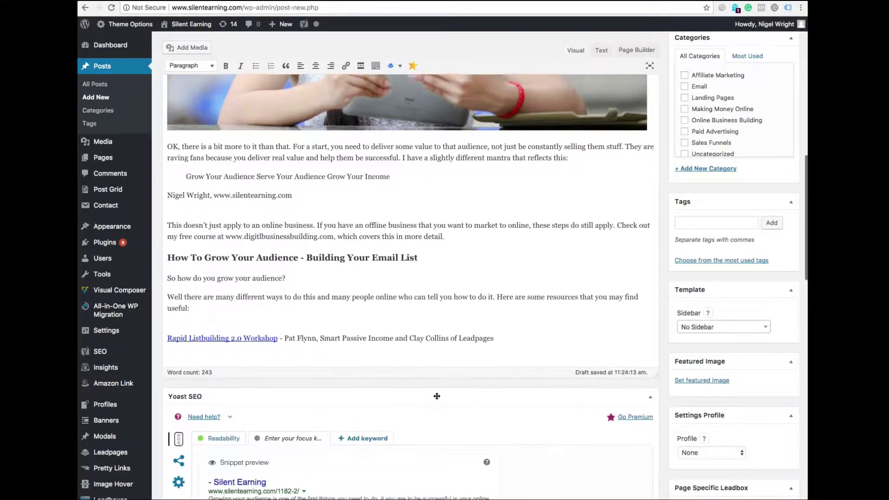
scroll(437, 396, "up", 15)
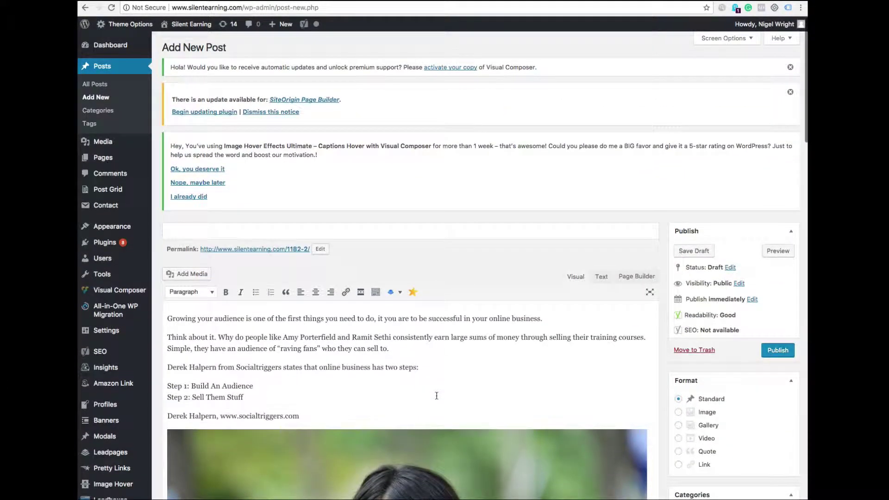
left_click_drag(250, 397, 168, 386)
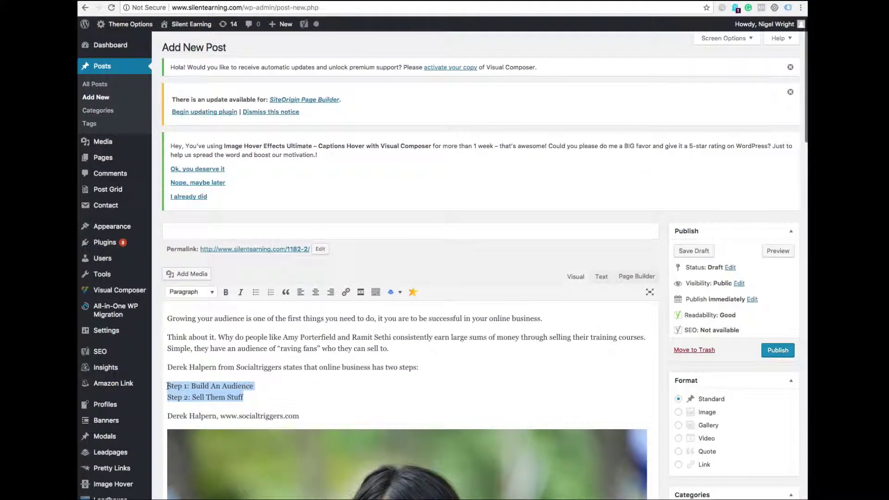
left_click(271, 292)
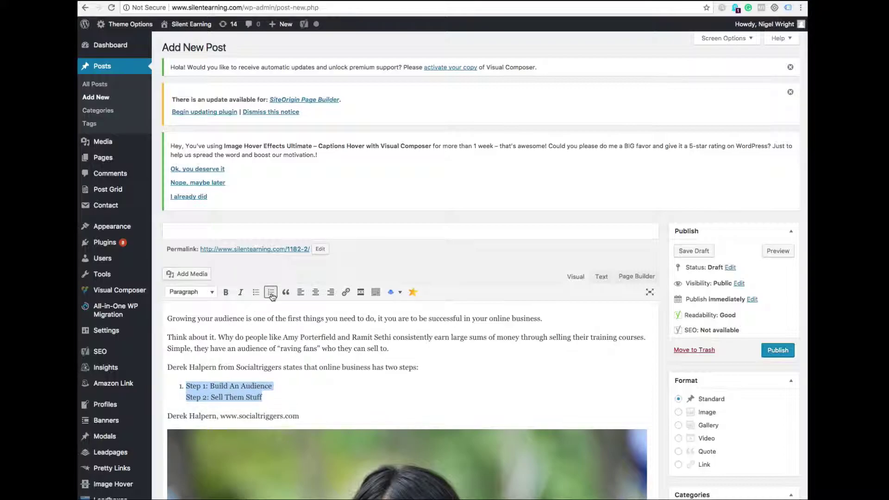
left_click(271, 292)
left_click(601, 388)
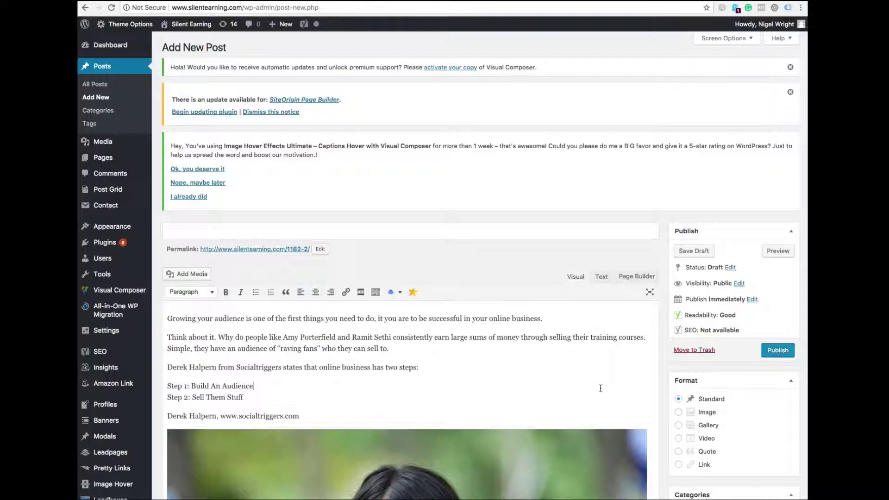
Set the dark "Grow Your Audience Serve Your Audience Grow Your Income" picture from the media library as the featured image
scroll(602, 393, "down", 10)
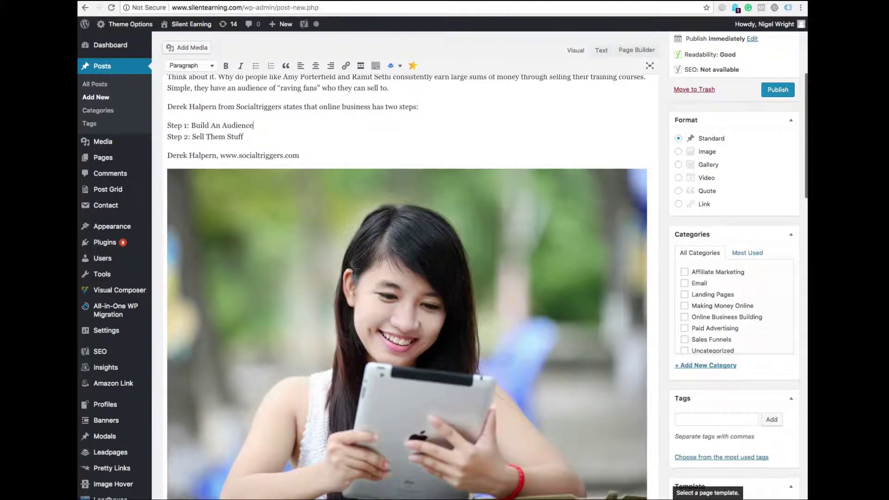
scroll(603, 400, "down", 6)
left_click(709, 427)
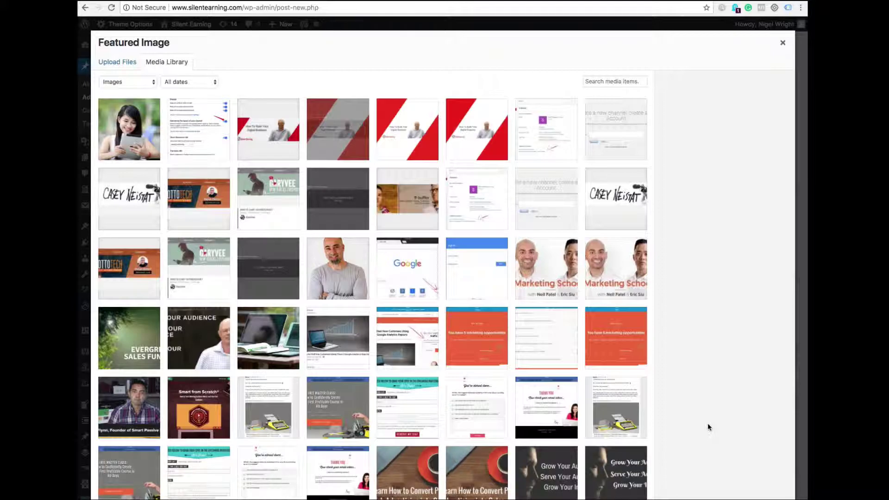
left_click(526, 468)
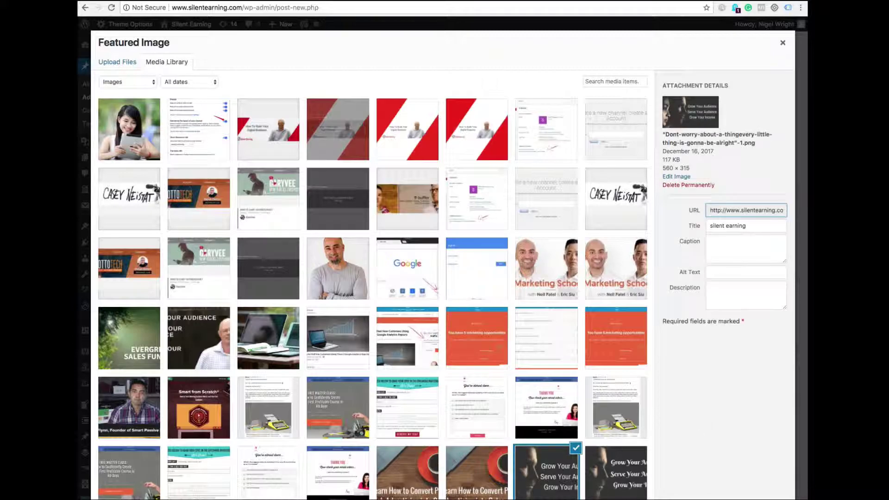
left_click(755, 494)
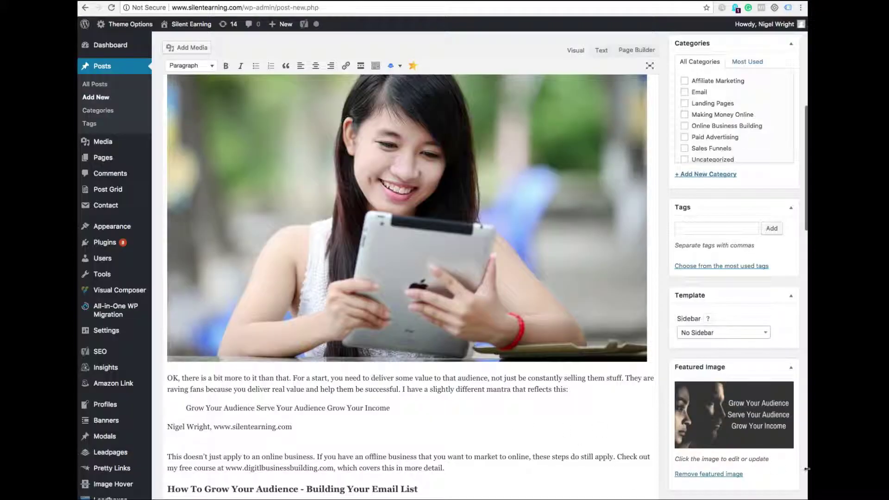
Preview the draft post and check its featured image, inline image, blockquote, heading and workshop link
scroll(603, 428, "up", 10)
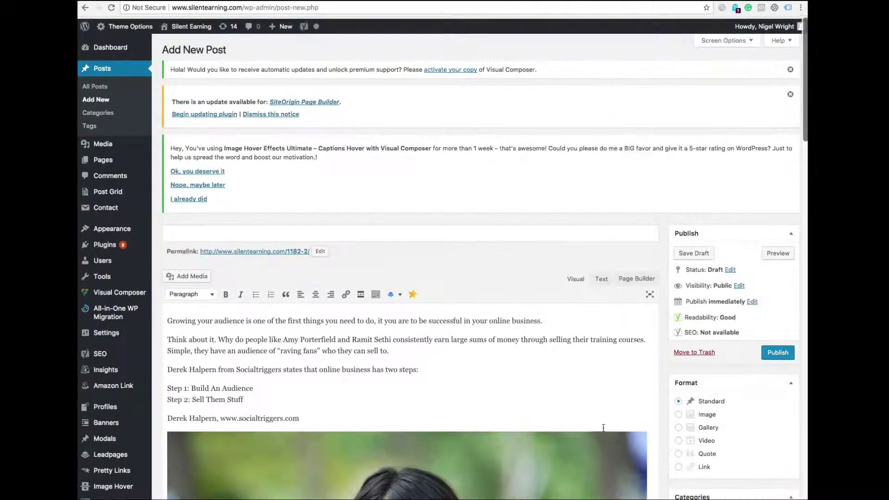
left_click(767, 253)
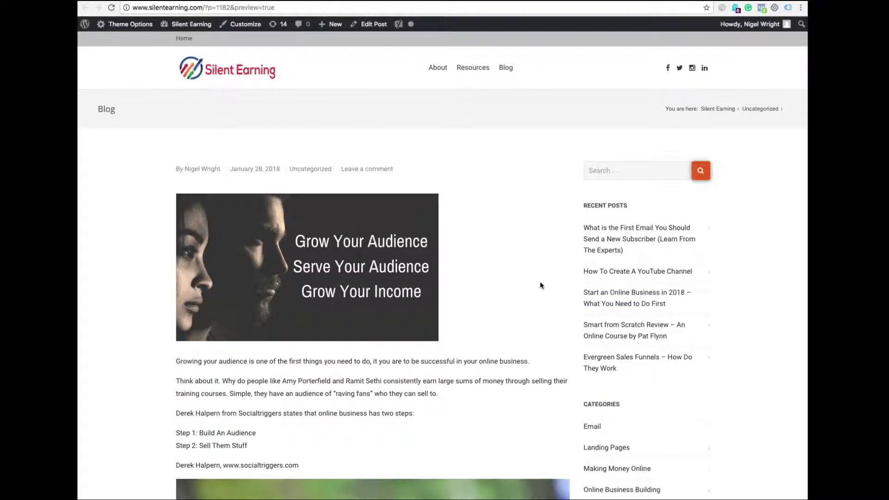
scroll(532, 300, "down", 6)
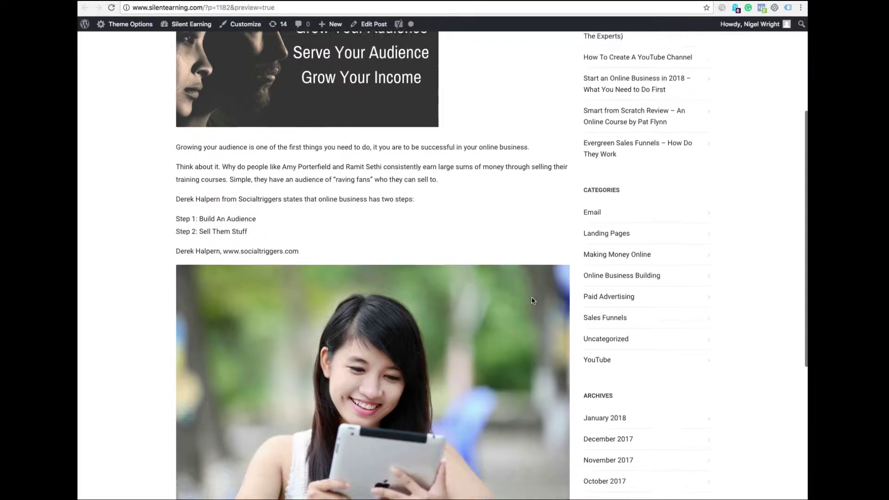
scroll(531, 300, "down", 6)
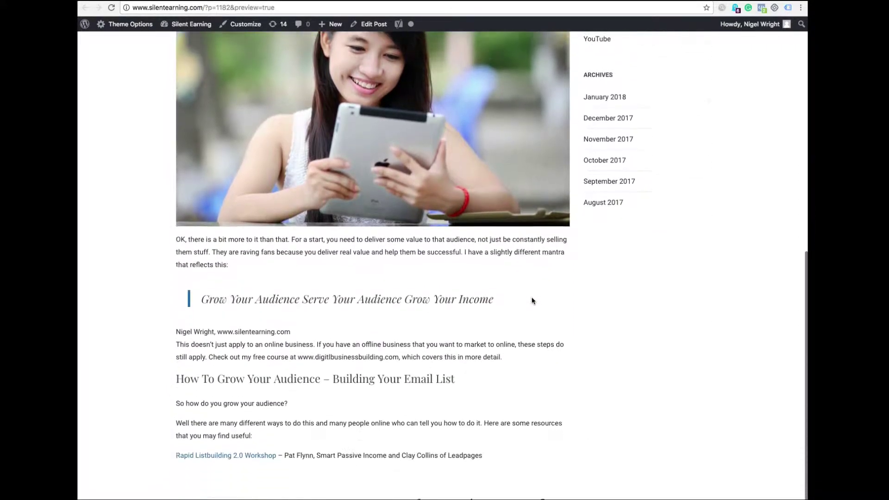
scroll(532, 300, "up", 3)
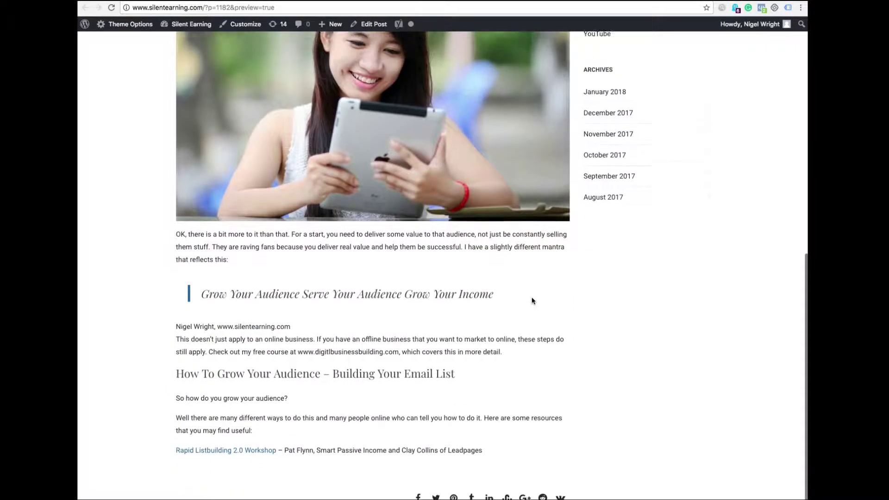
scroll(531, 300, "up", 8)
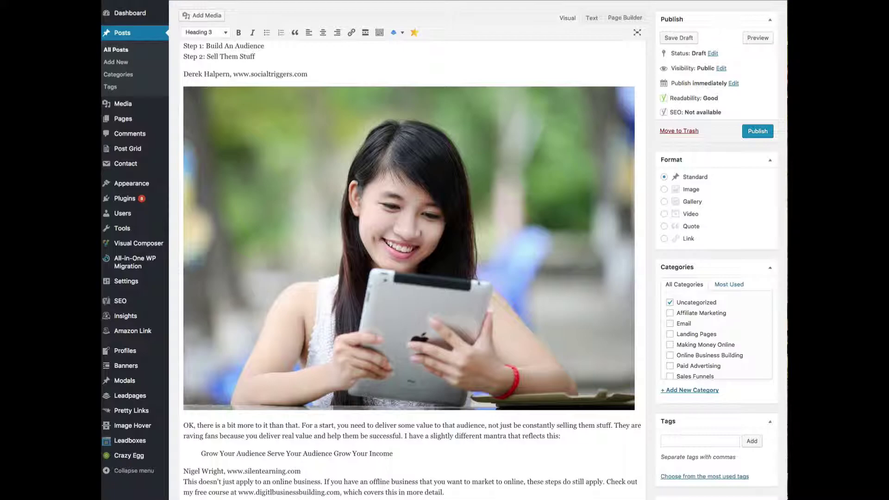
Accept the Grammarly suggestions to remove the comma after "need to do" and change "courses." to "courses?"
scroll(606, 69, "down", 6)
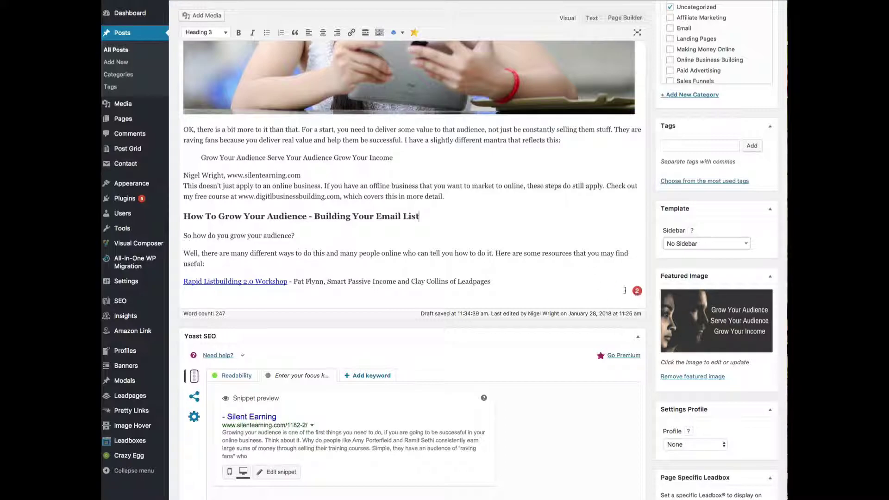
scroll(581, 285, "up", 4)
scroll(580, 284, "up", 4)
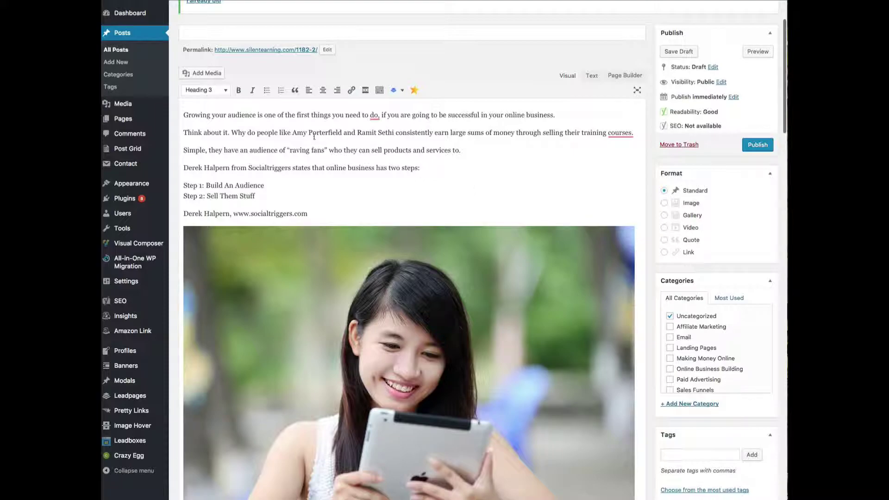
left_click(374, 115)
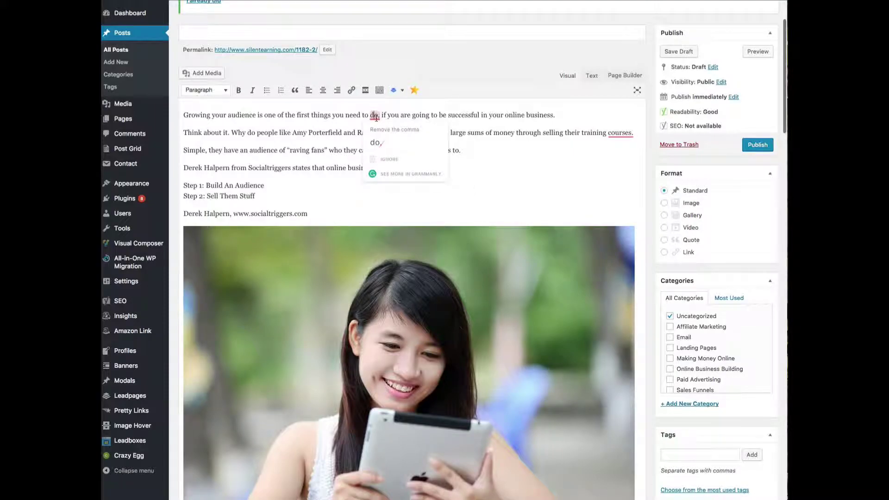
left_click(373, 147)
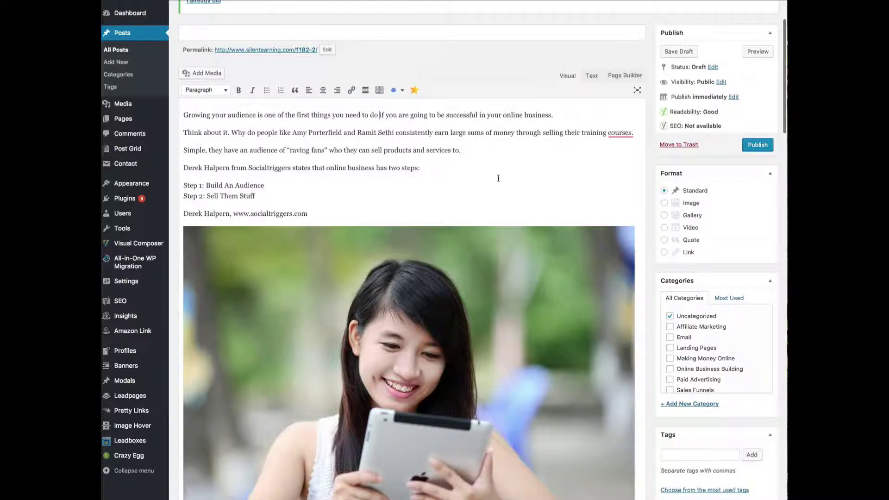
left_click(625, 133)
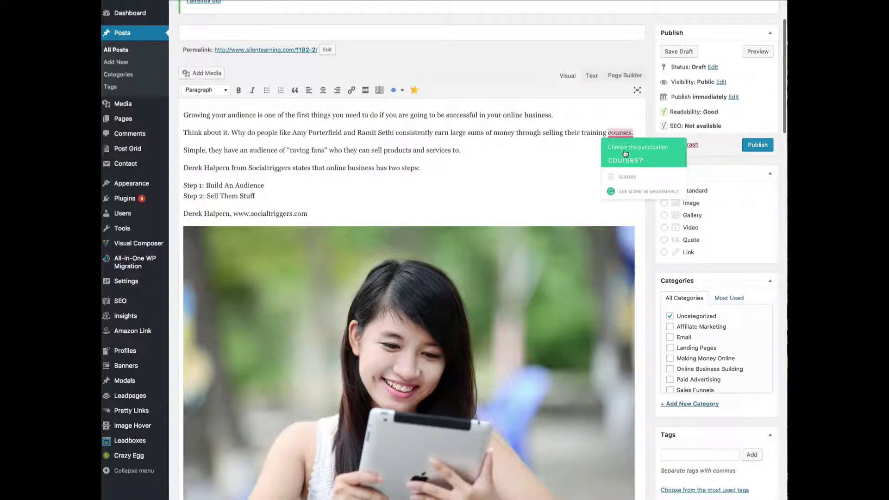
left_click(624, 160)
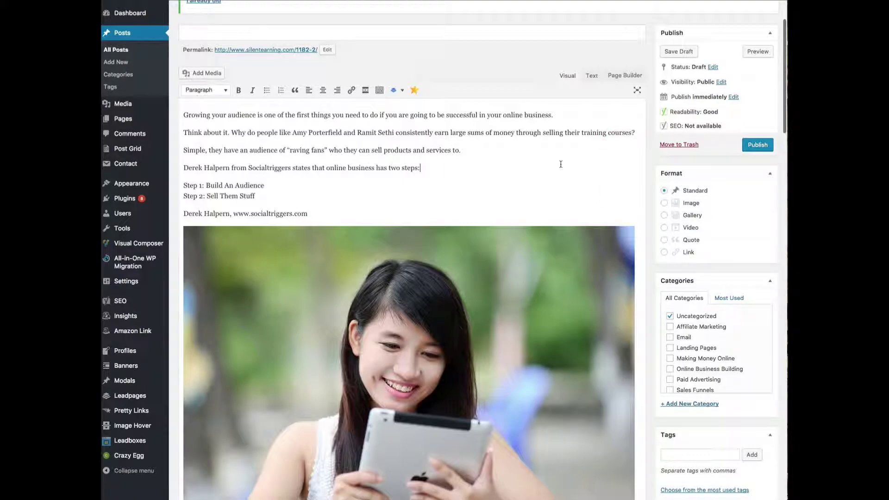
Review the Yoast SEO snippet preview, focus keyword and analysis for the post
scroll(560, 164, "up", 2)
scroll(563, 165, "down", 6)
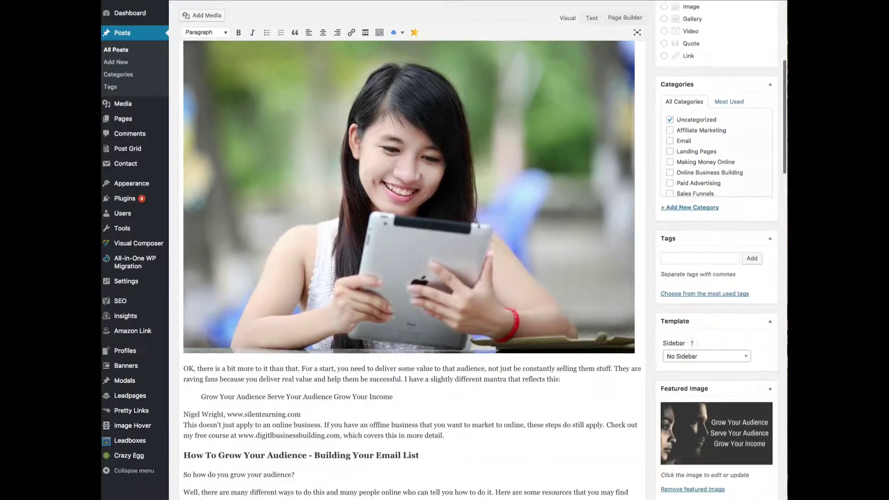
scroll(563, 125, "down", 4)
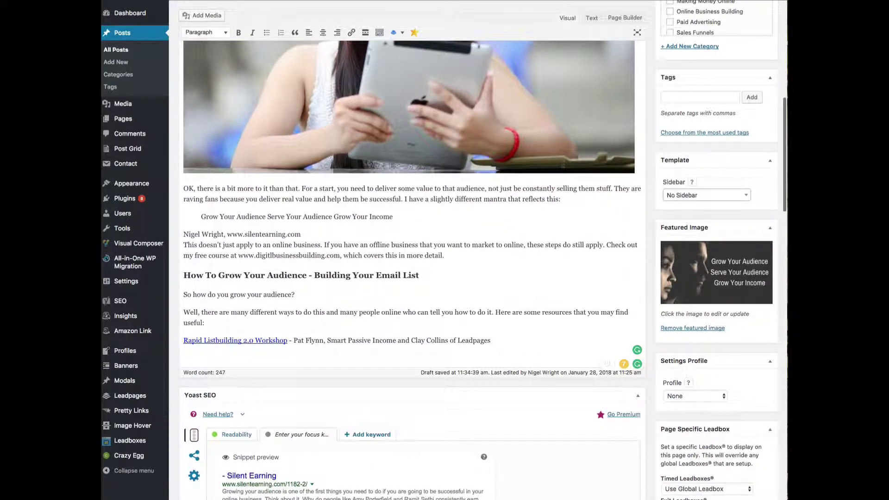
scroll(563, 165, "down", 5)
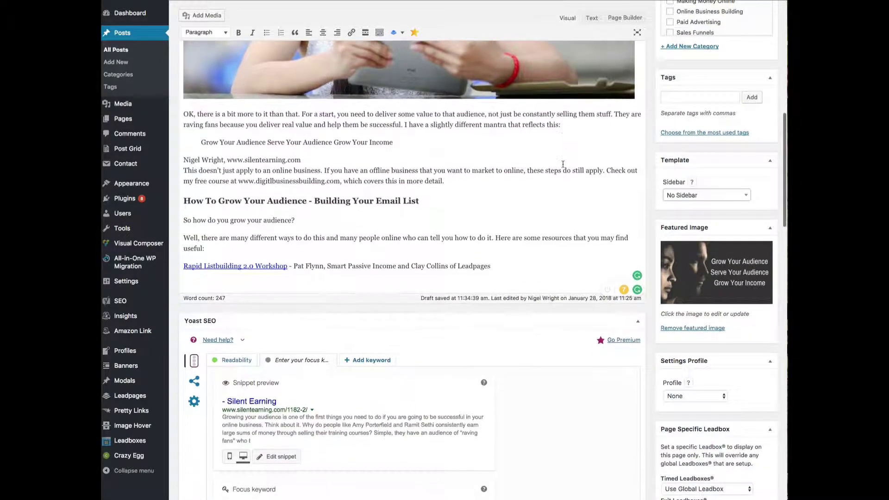
scroll(563, 165, "down", 1)
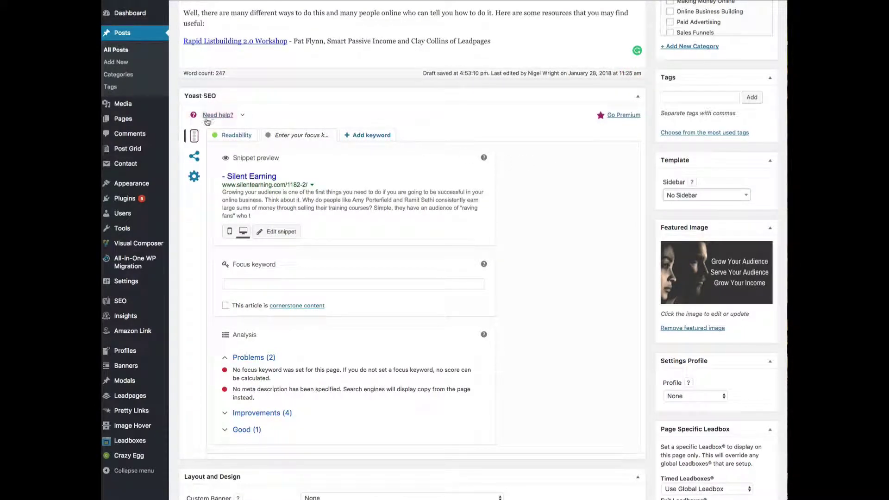
scroll(226, 166, "up", 1)
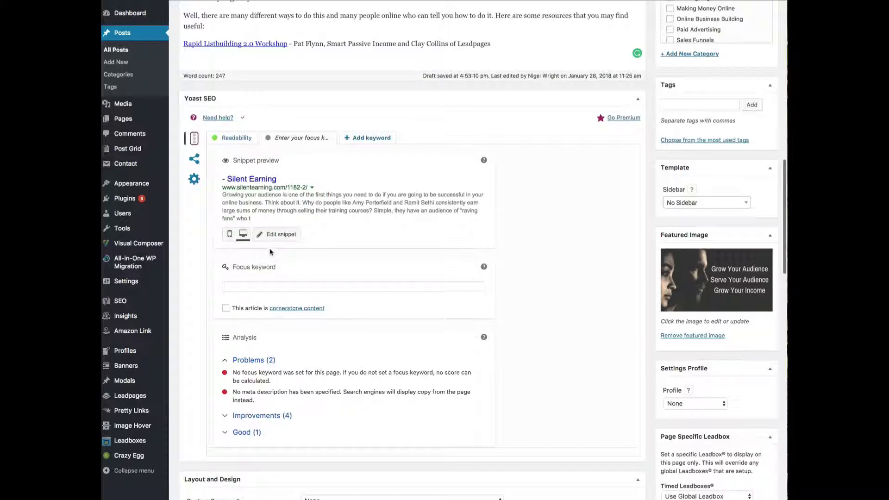
Set the Yoast SEO focus keyword to "Growing Your Audience Online"
left_click(249, 286)
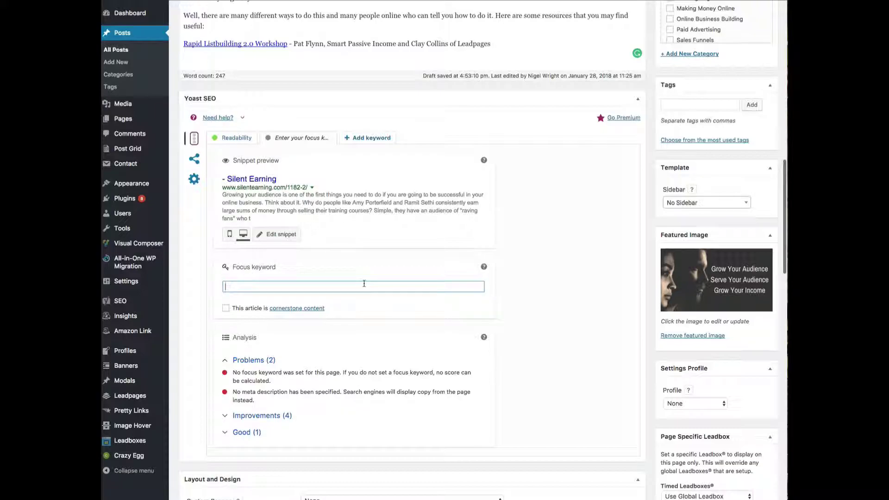
type("Growing U")
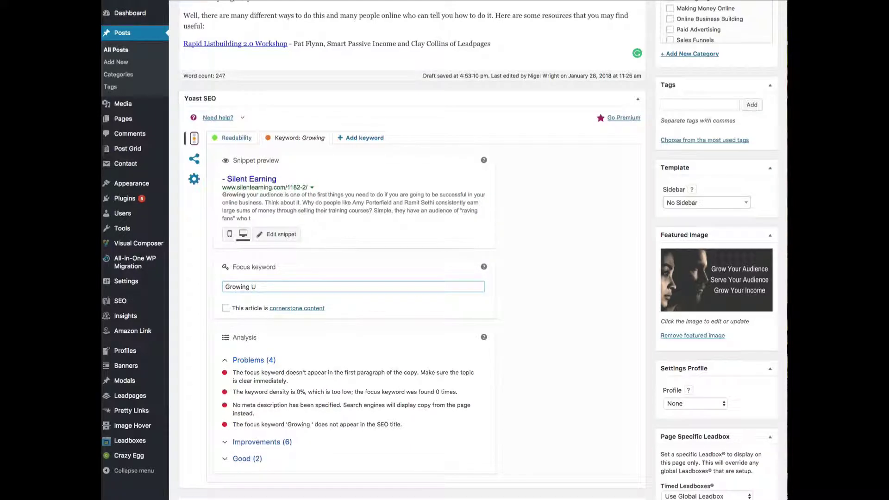
key("BackSpace")
type("Your Audience")
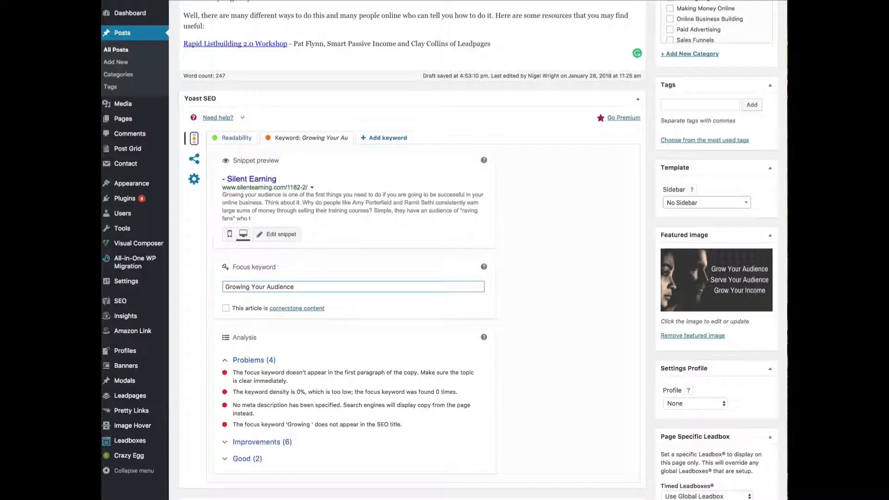
type(" Onl")
Check the post's heading wording and replace the focus keyword with "How to Grow Your Audience"
scroll(371, 259, "up", 8)
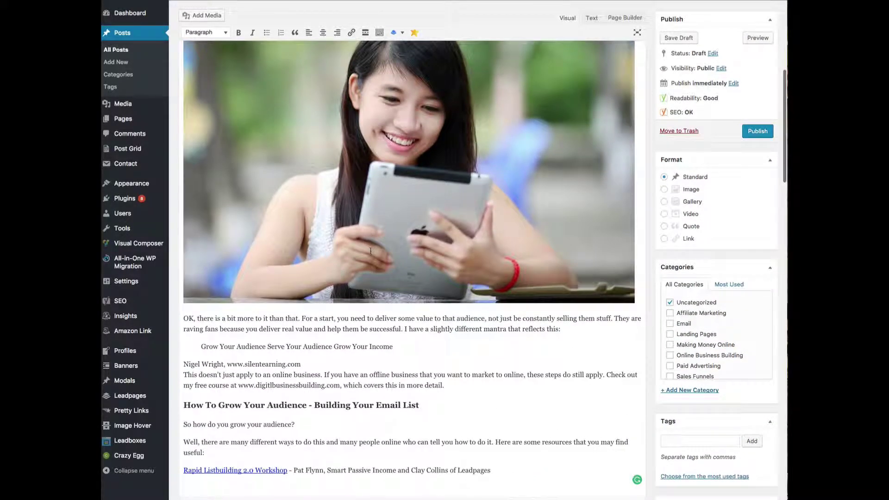
scroll(371, 264, "down", 5)
scroll(370, 251, "down", 2)
left_click_drag(315, 348, 225, 351)
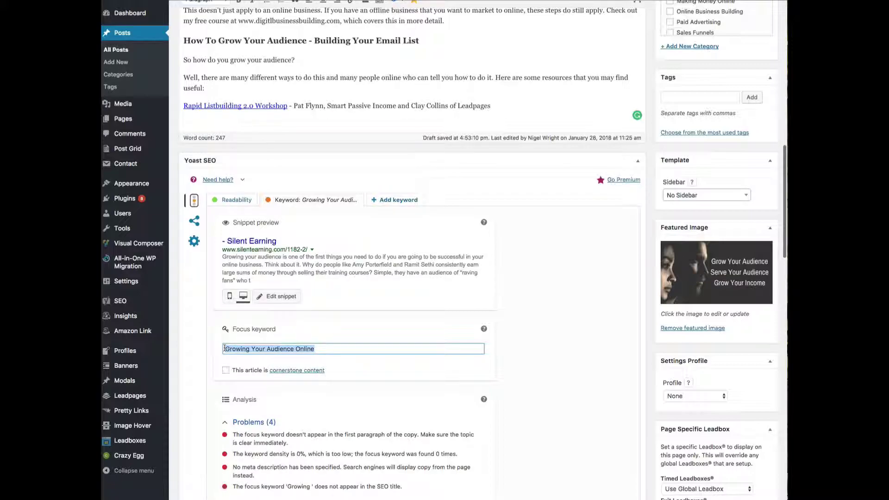
type("How t")
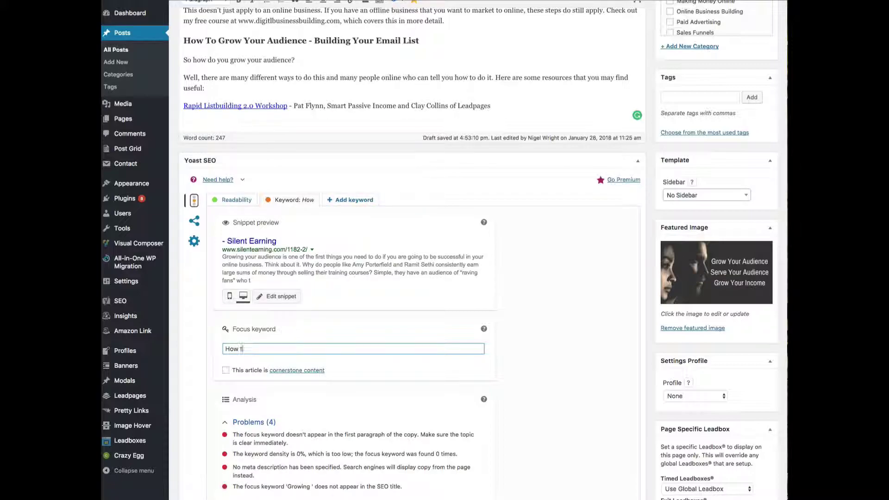
type("o Grow Your")
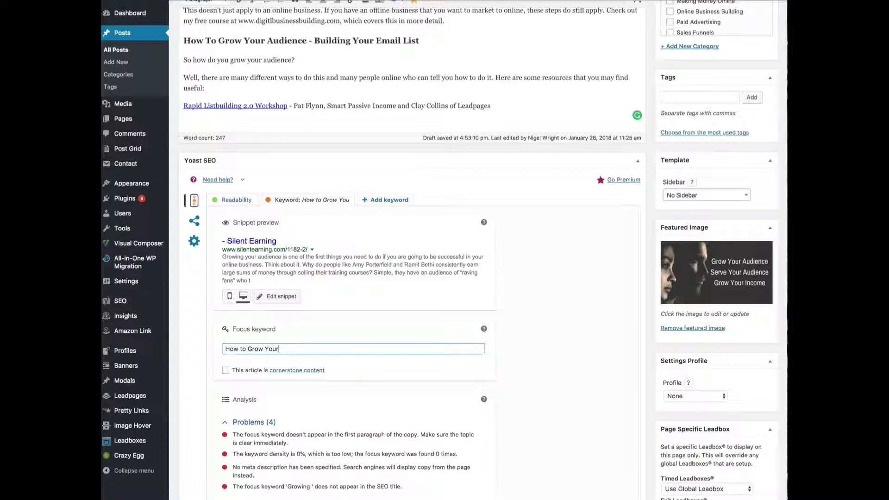
type(" Audience")
Open the snippet for editing and begin its meta description with "How to Grow Your Audience Online."
left_click(283, 296)
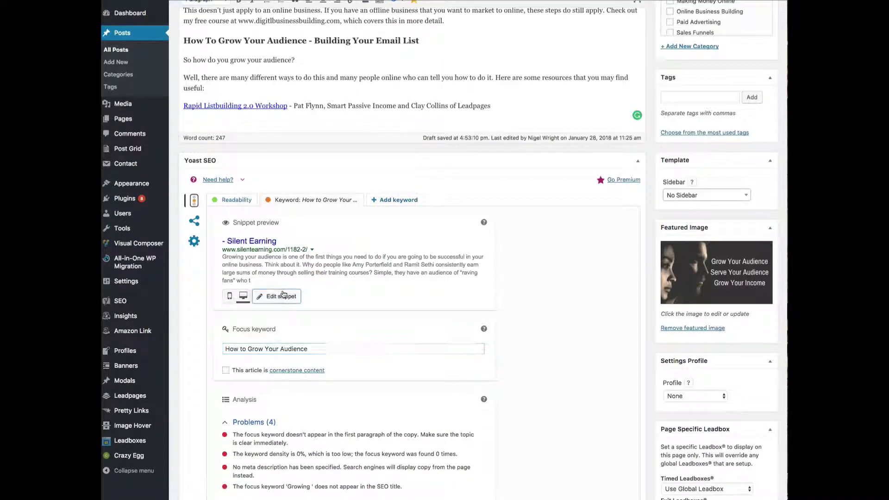
left_click(366, 413)
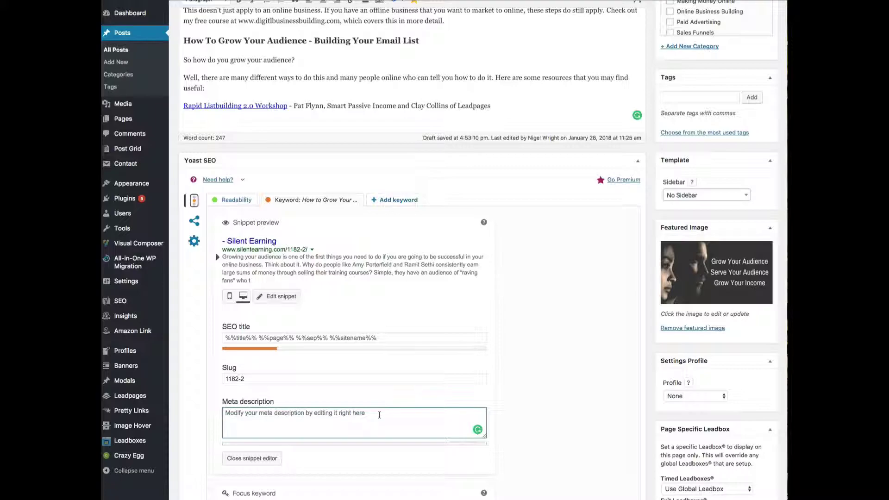
type("How ")
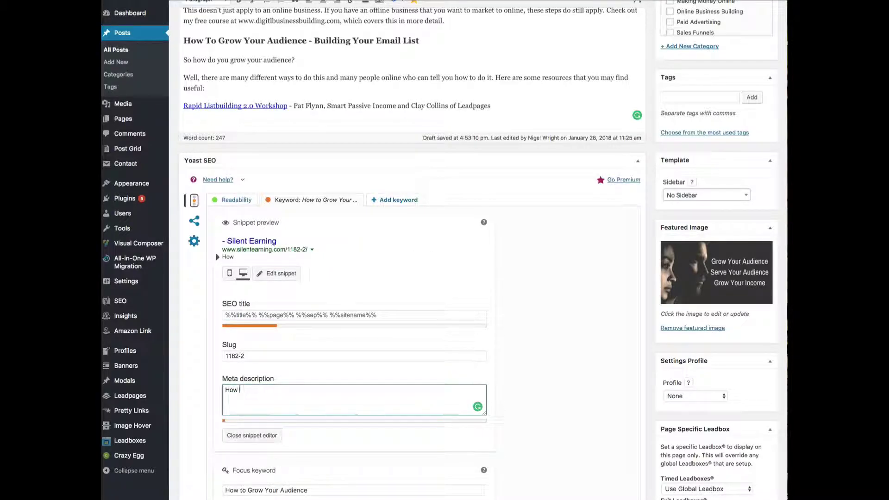
type("to Grow Your Audienc")
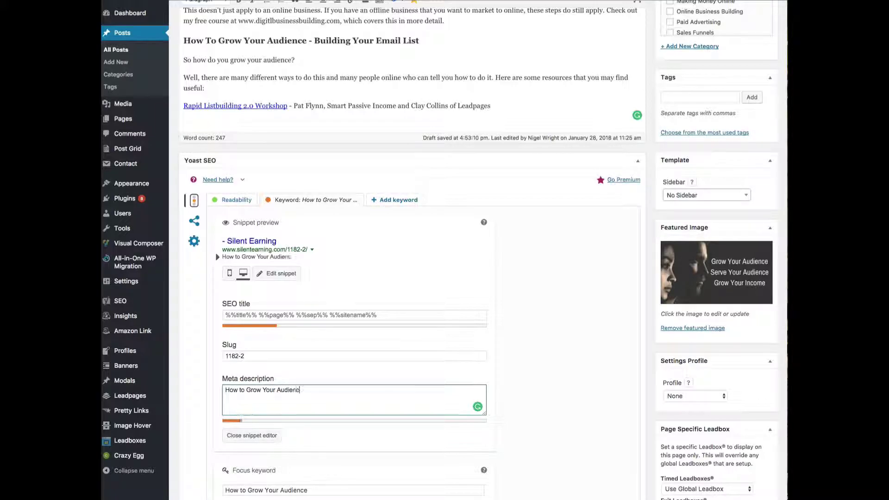
type("e Onlie. ")
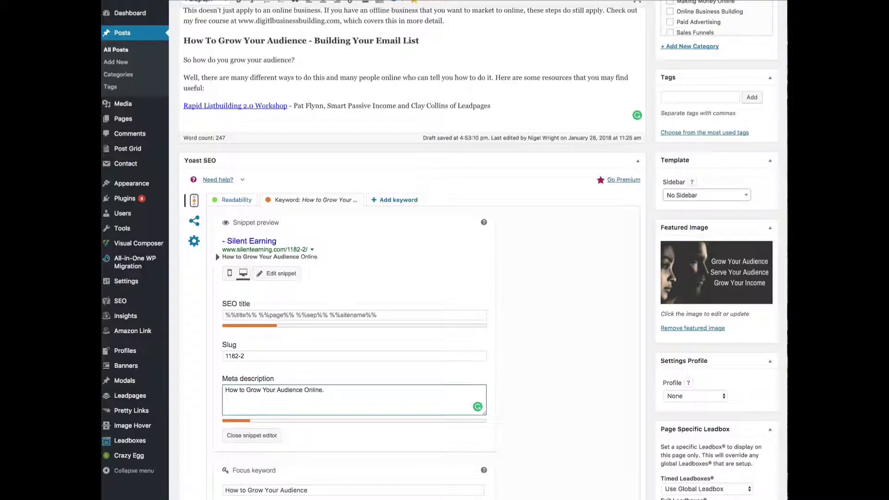
Complete the meta description with "Techniques used by online experts like Pat Flynn and Amy Porterfield, to grow their audience and their email list"
type(" Techniquee used by online experts like Pat Flynn an")
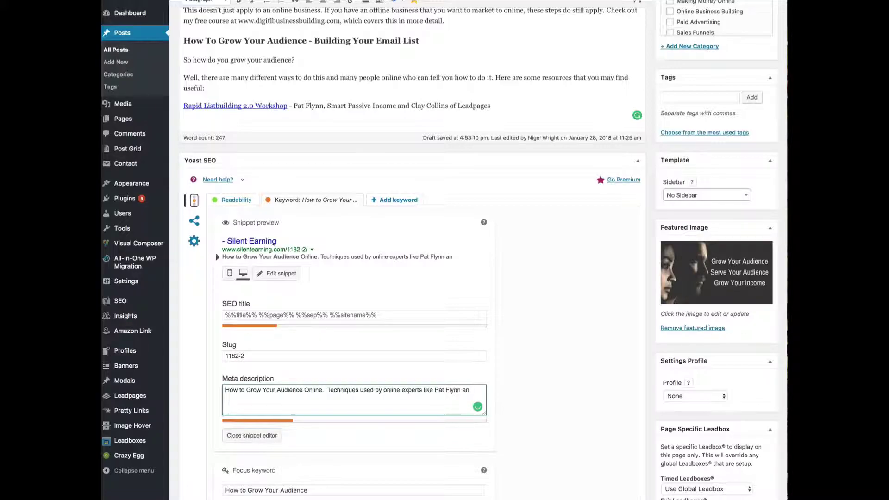
type("d Amy Porterfie")
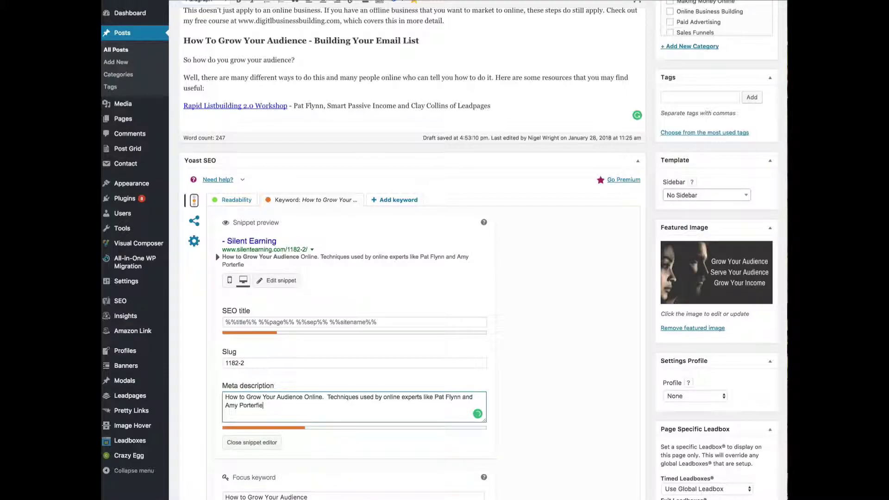
type("ld, to grow thw")
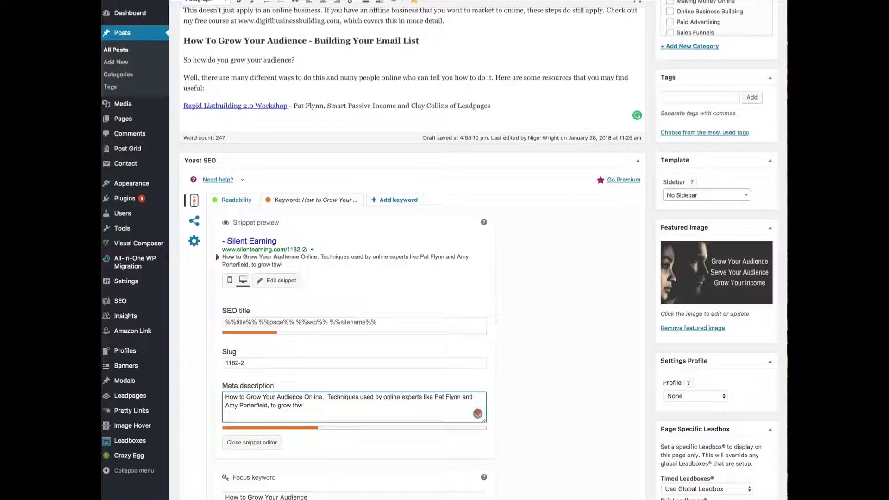
type("ieeir audience and")
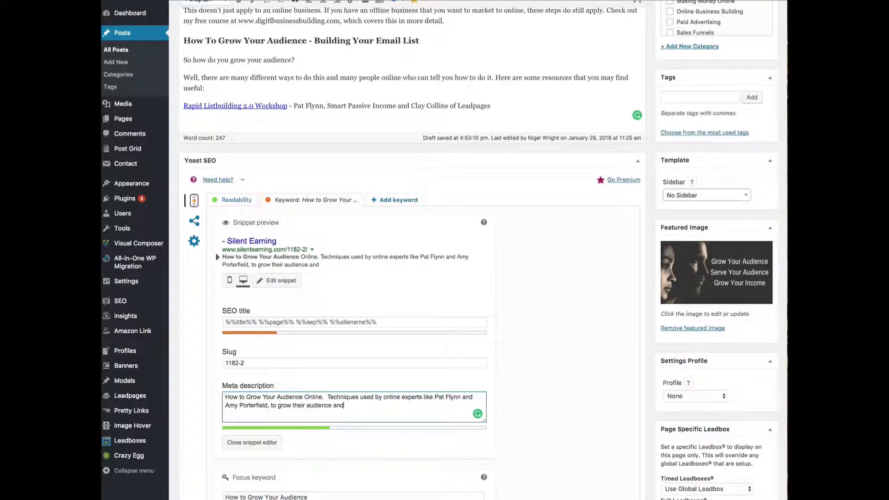
type(" their emai")
scroll(344, 444, "up", 1)
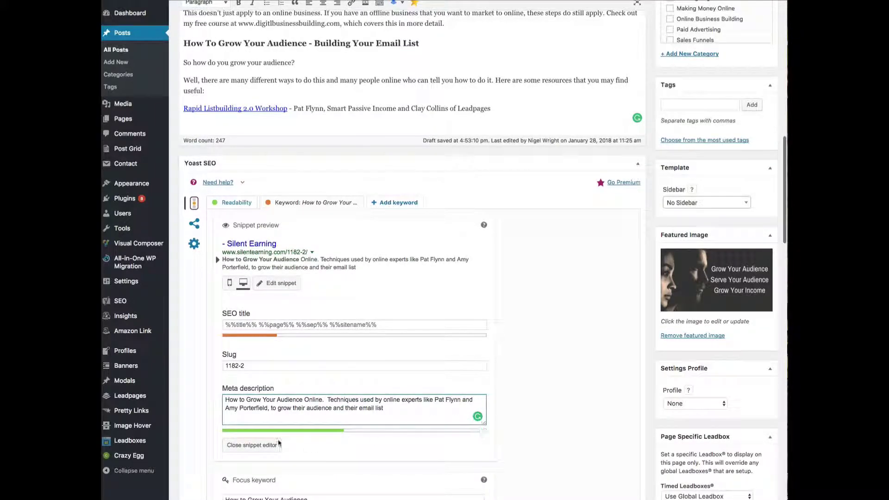
left_click(251, 446)
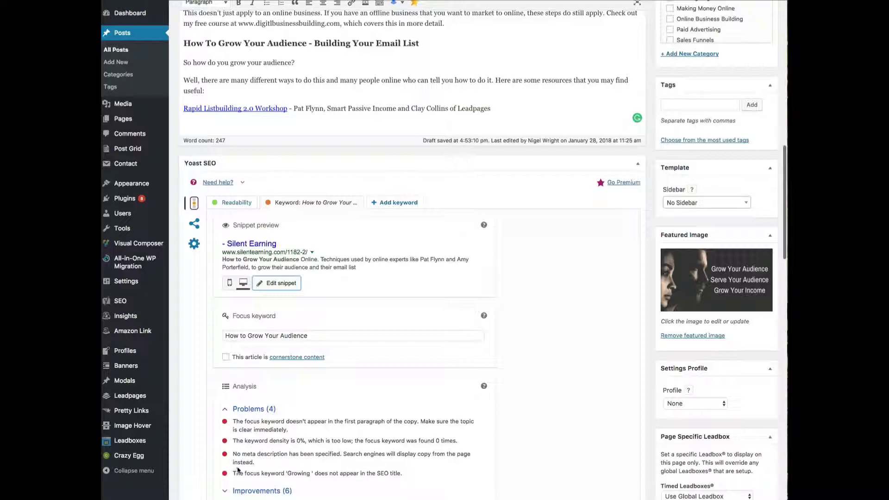
Expand the improvements in the Yoast SEO analysis and review them together with the listed problems
left_click(228, 491)
left_click(228, 490)
scroll(273, 477, "down", 2)
scroll(275, 480, "down", 1)
scroll(275, 480, "up", 2)
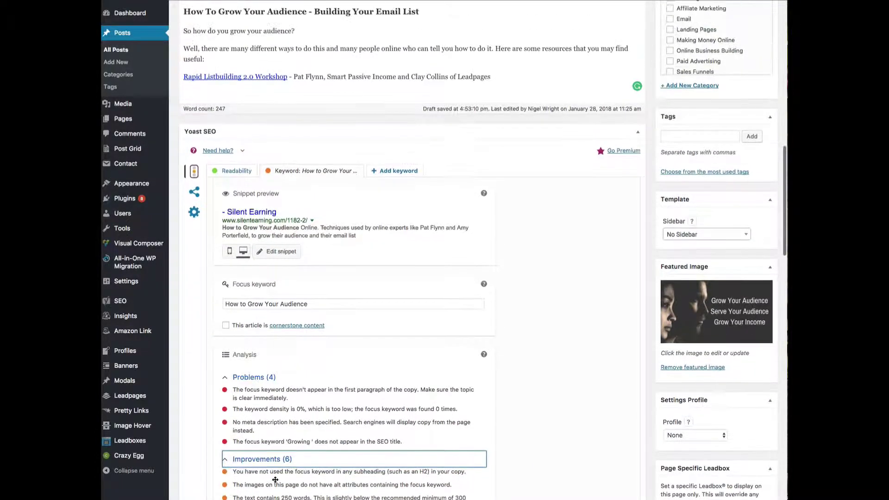
scroll(275, 480, "up", 6)
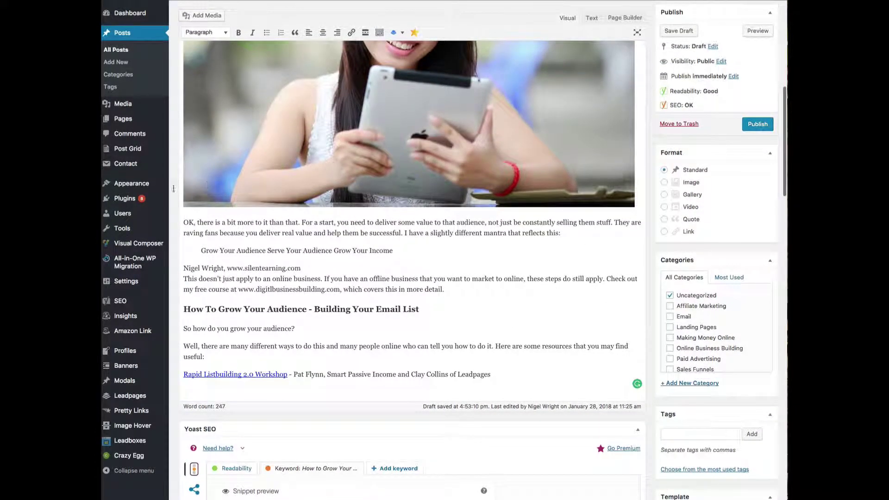
Stay on the draft post and preview it to check its featured image and opening text
left_click(119, 51)
left_click(362, 138)
left_click(755, 32)
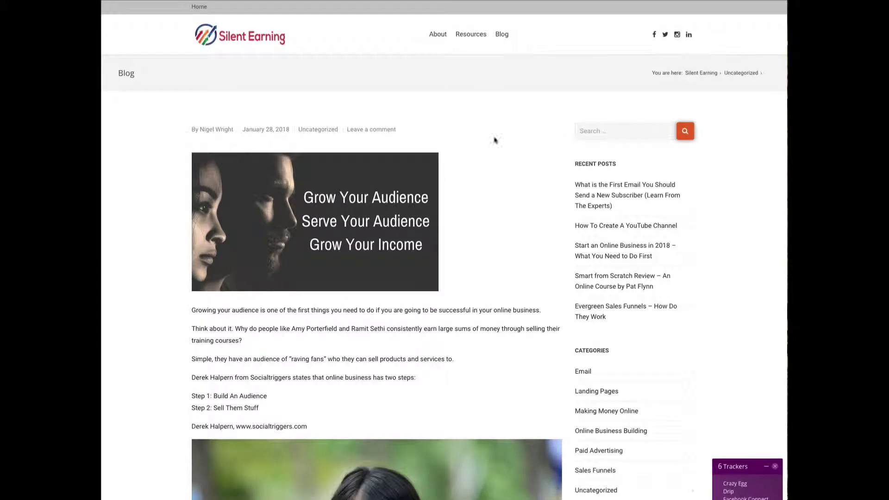
scroll(510, 188, "down", 2)
scroll(510, 187, "up", 1)
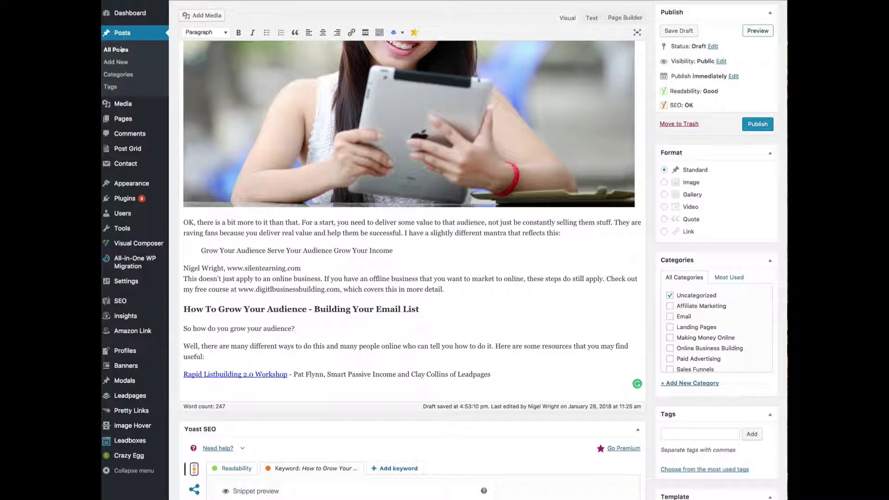
Leave the draft for the list of all posts and open "Evergreen Sales Funnels – How Do They Work" for editing
left_click(121, 54)
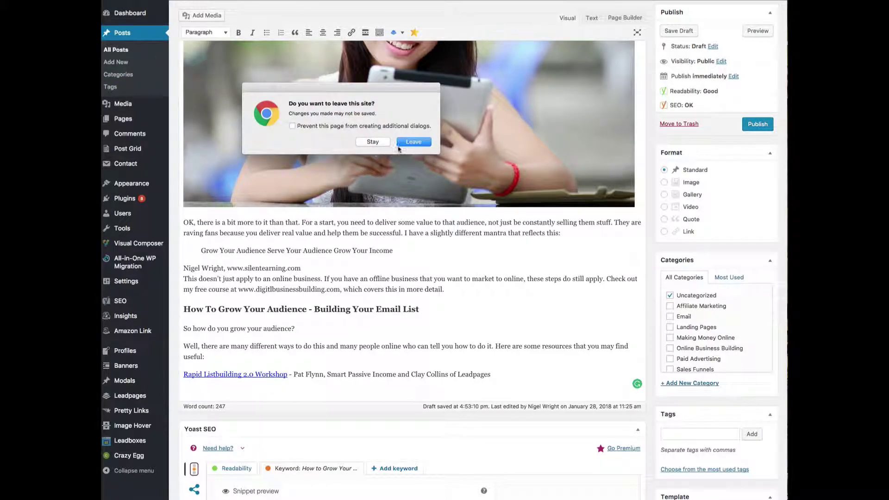
left_click(416, 141)
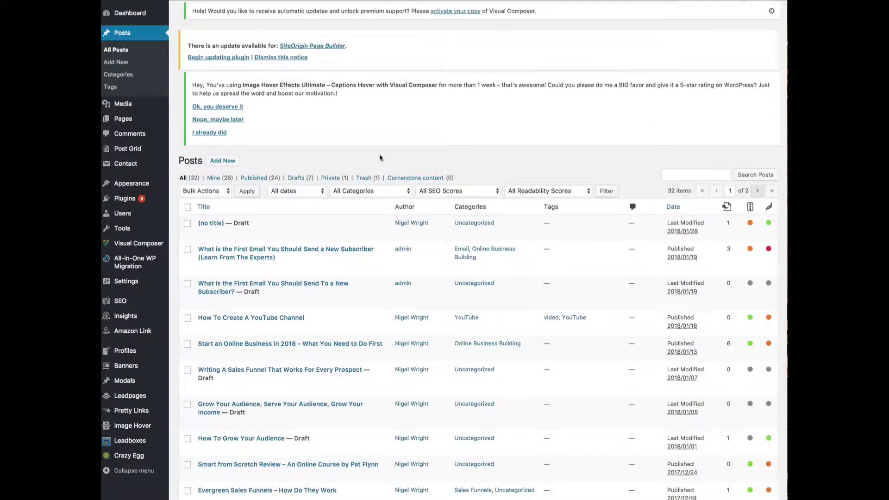
mouse_move(261, 219)
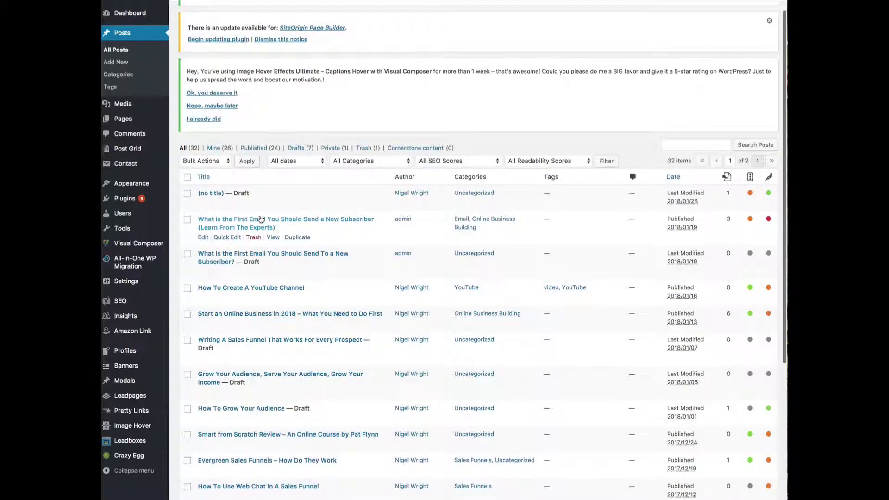
scroll(261, 219, "down", 2)
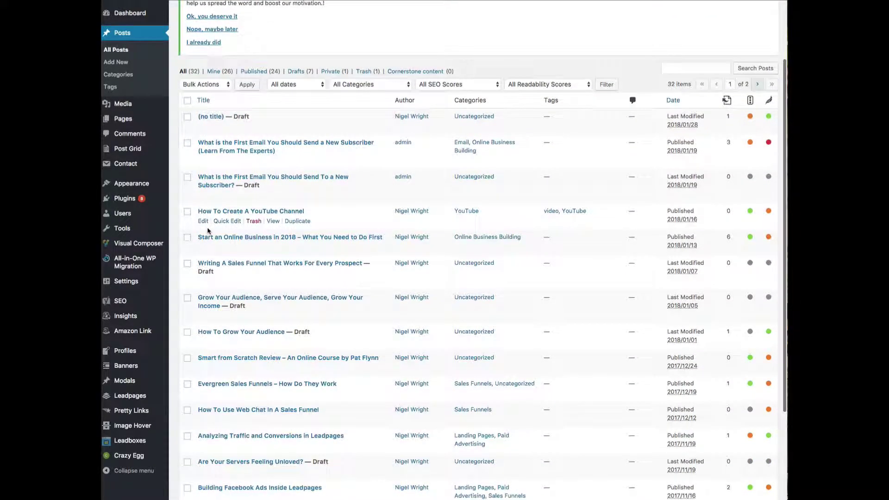
mouse_move(238, 343)
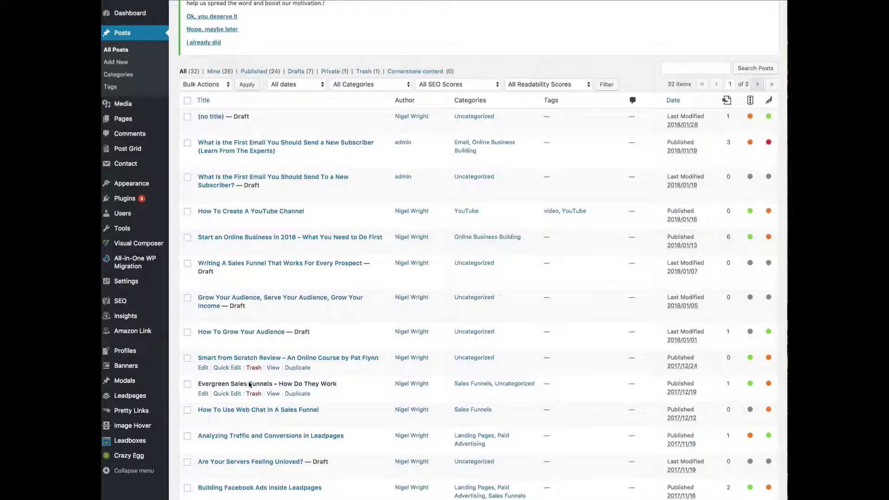
left_click(204, 395)
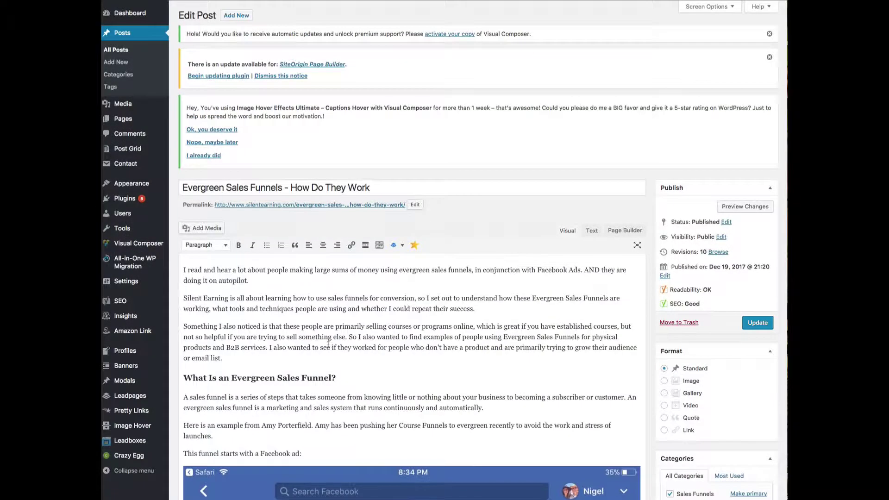
Examine the Evergreen Sales Funnels post's content and its Yoast SEO snippet, focus keyword and analysis
scroll(650, 191, "down", 1)
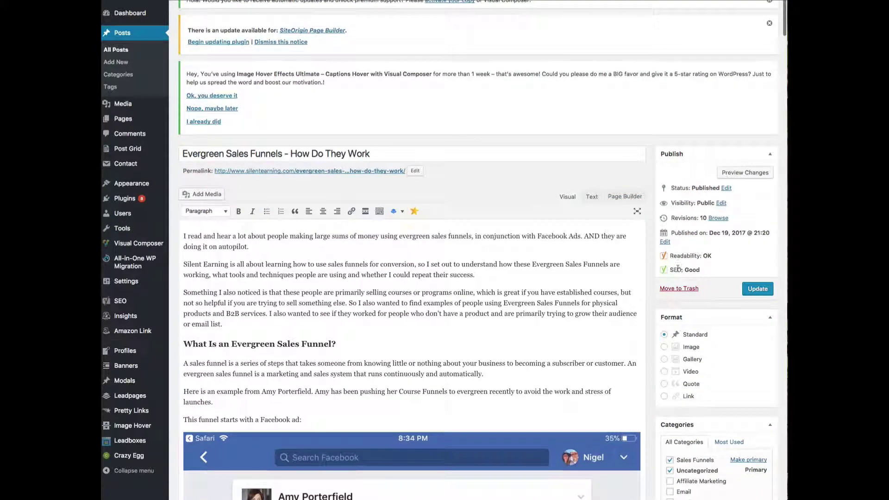
scroll(380, 365, "down", 20)
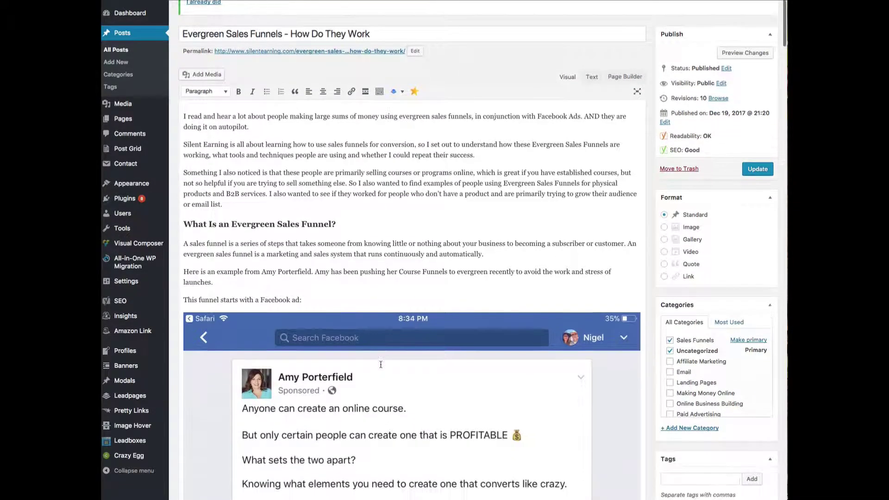
scroll(381, 365, "down", 20)
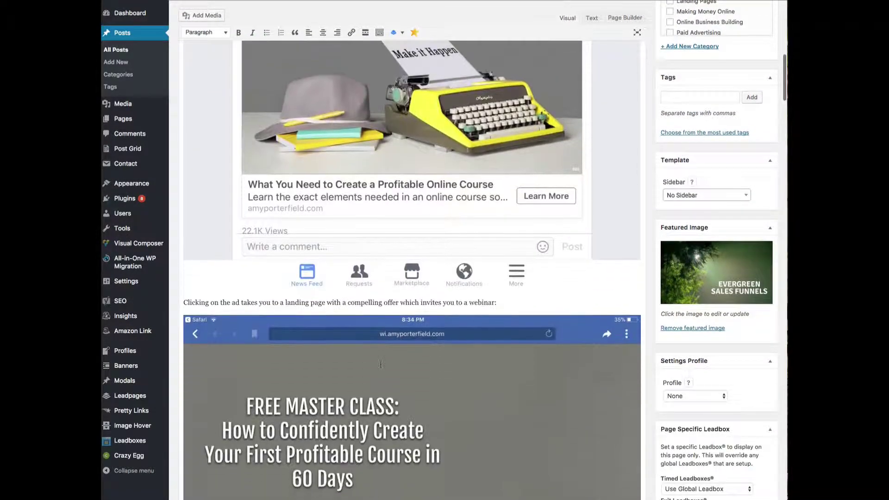
scroll(381, 365, "down", 20)
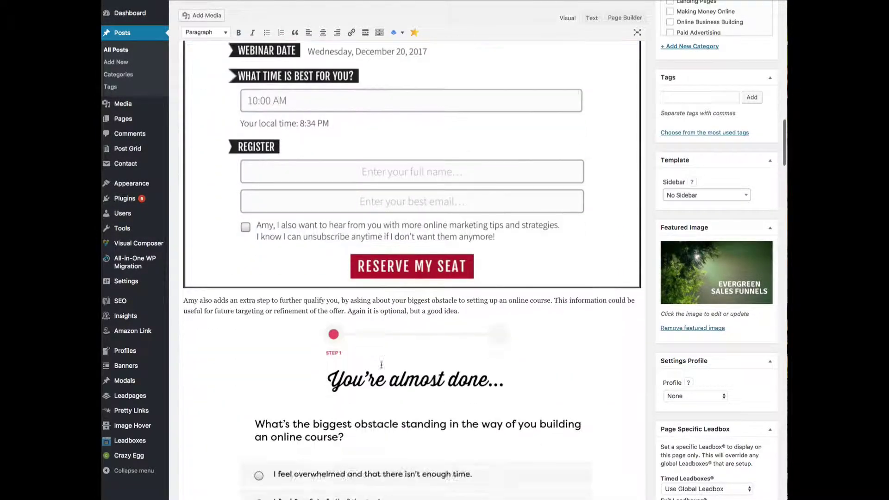
scroll(381, 364, "down", 20)
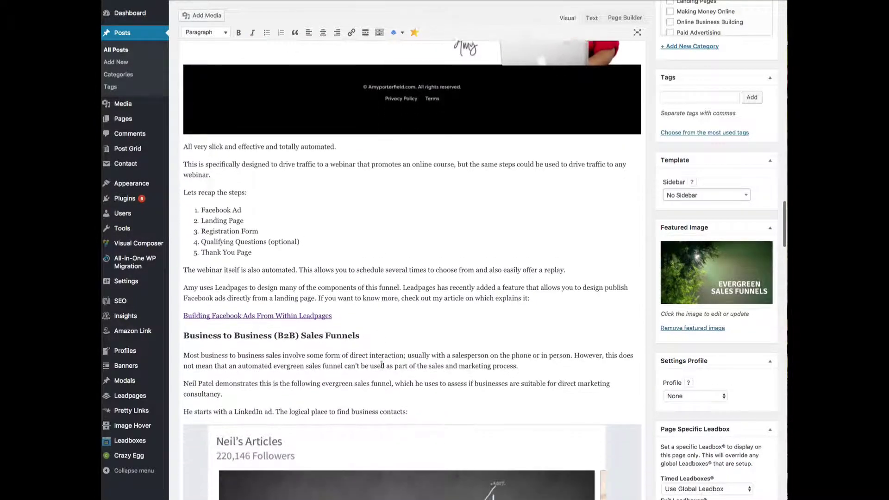
scroll(381, 365, "down", 20)
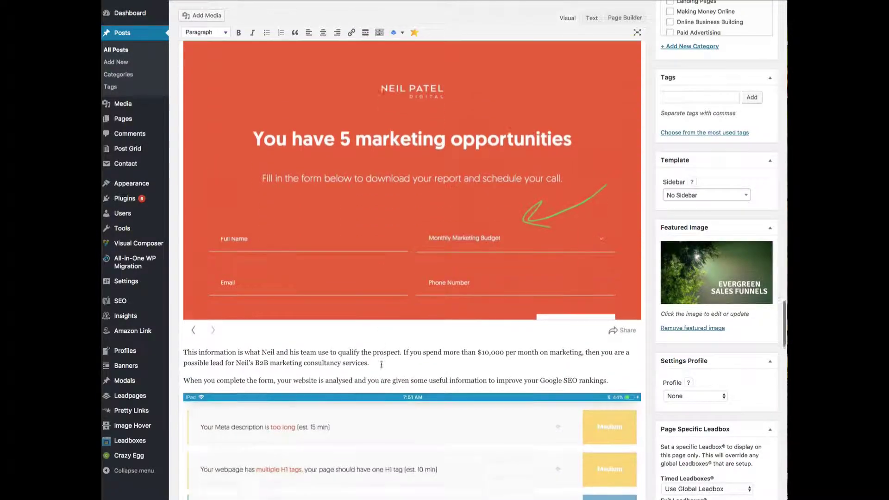
scroll(382, 366, "down", 5)
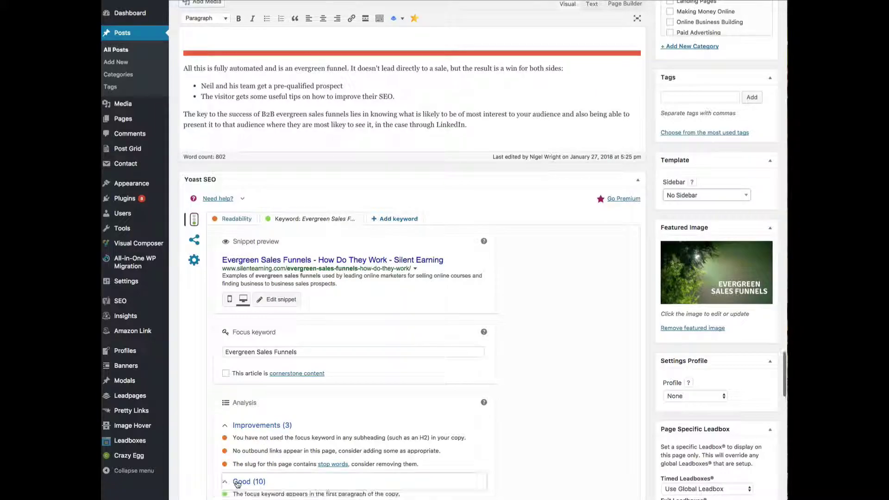
Review the full list of good results in the Evergreen Sales Funnels post's Yoast SEO analysis
scroll(250, 480, "down", 7)
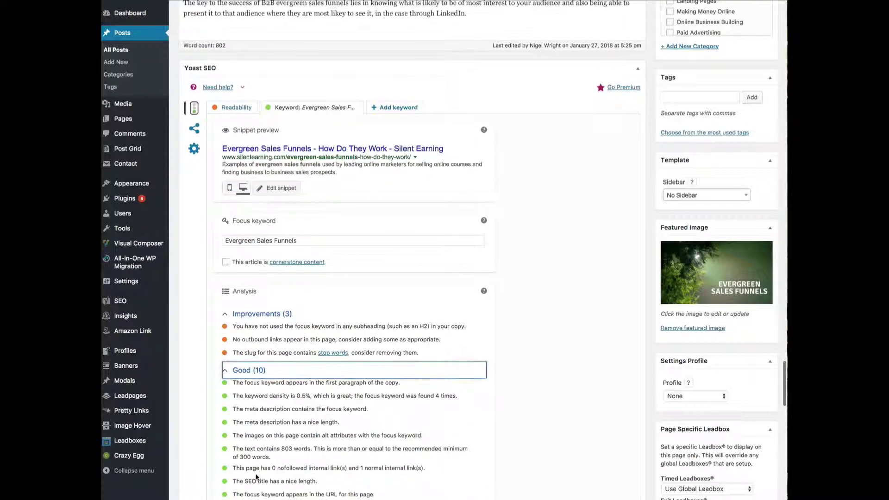
scroll(257, 477, "down", 1)
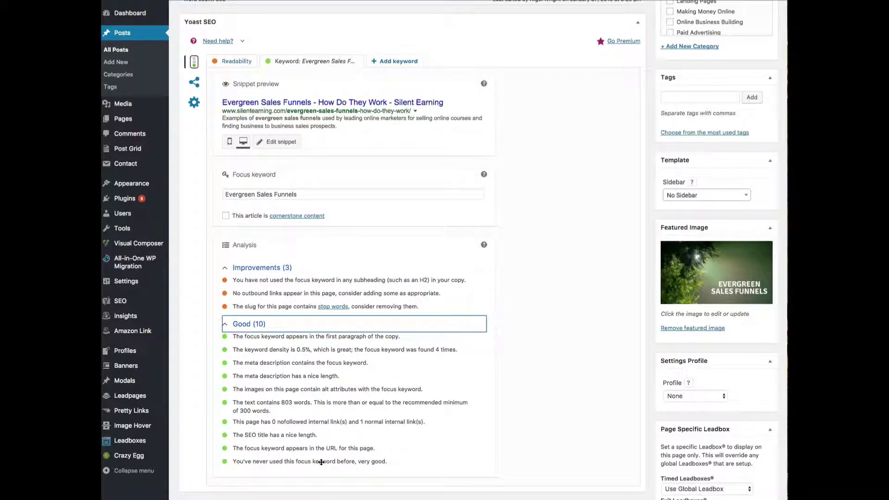
Return to the start of the Evergreen Sales Funnels post and preview it as it appears on the site
scroll(321, 462, "up", 12)
scroll(321, 464, "up", 8)
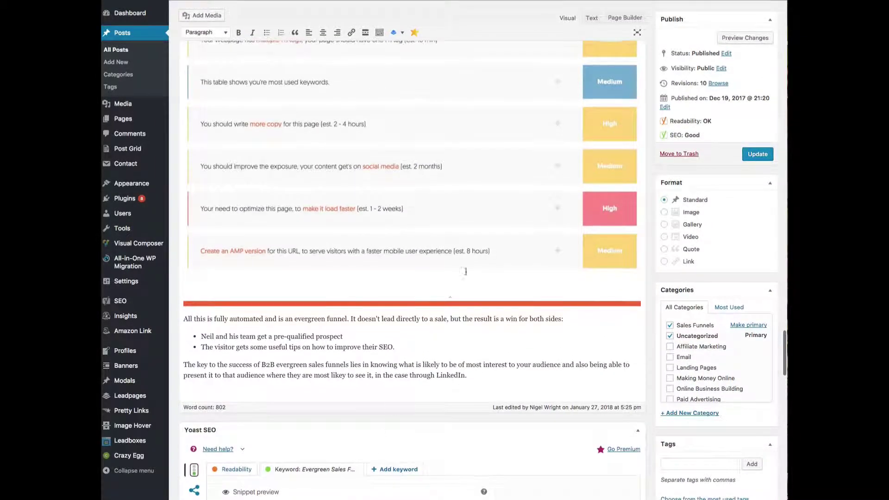
scroll(341, 162, "up", 20)
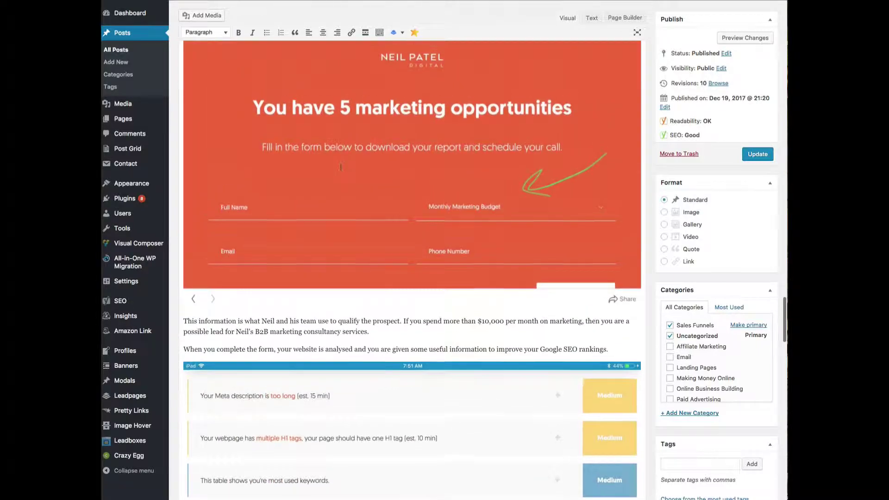
scroll(341, 162, "up", 20)
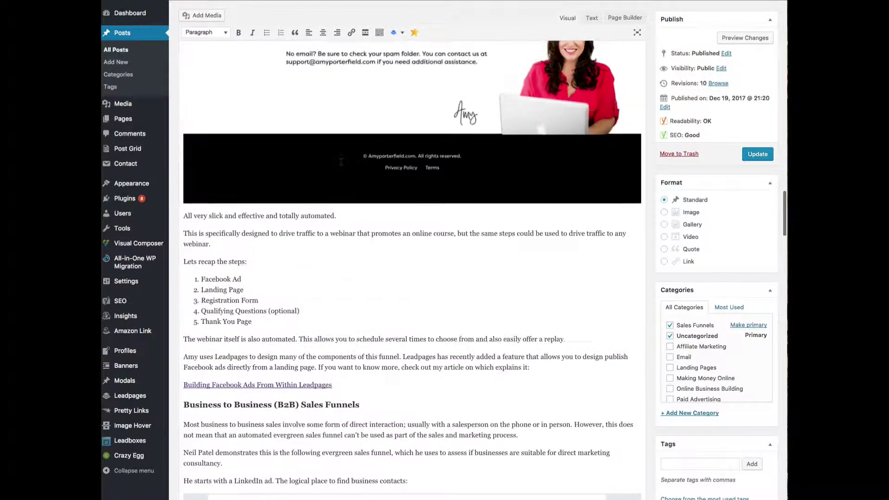
scroll(341, 162, "up", 20)
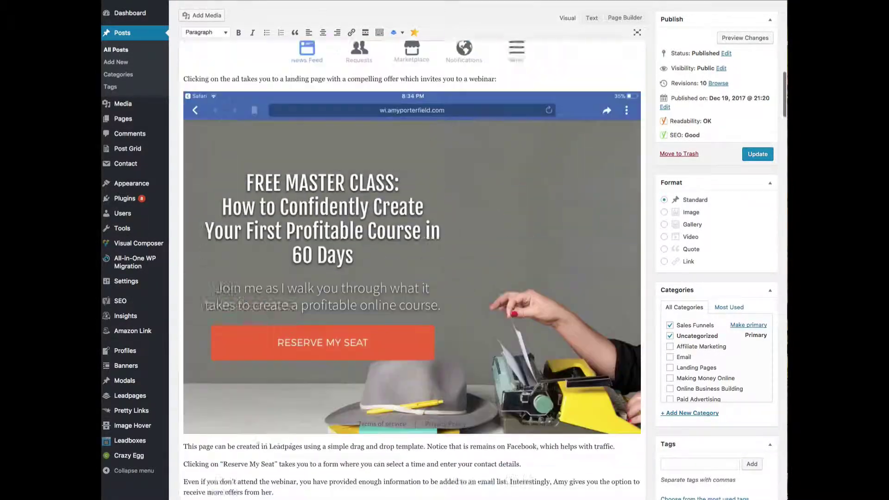
scroll(322, 7, "up", 20)
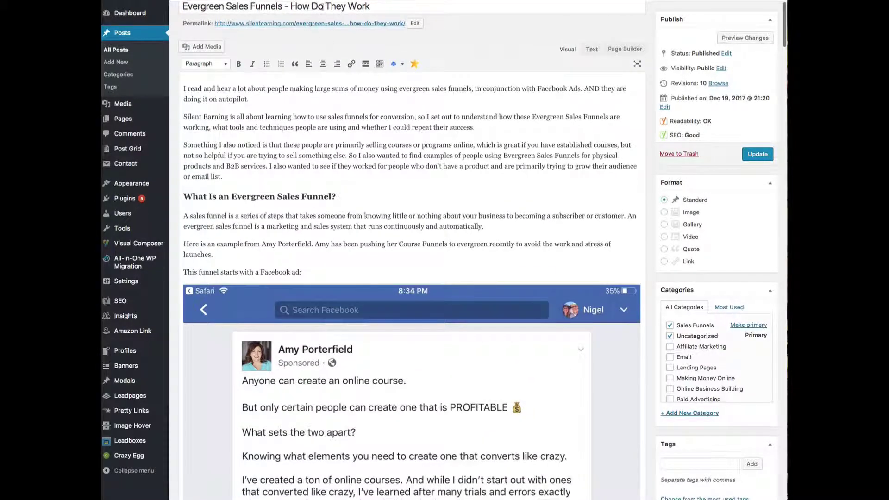
left_click(736, 40)
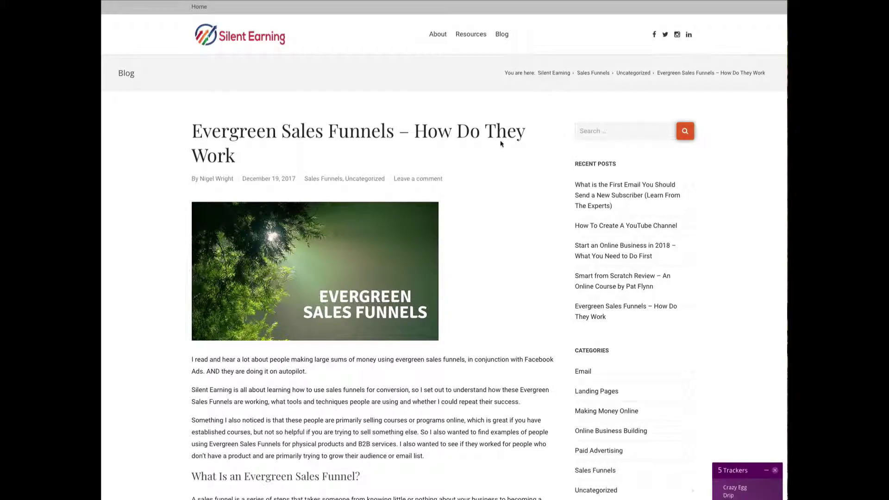
Look through the previewed post's text, images and headings, from the featured image down to the closing paragraph and social sharing links
scroll(477, 193, "down", 14)
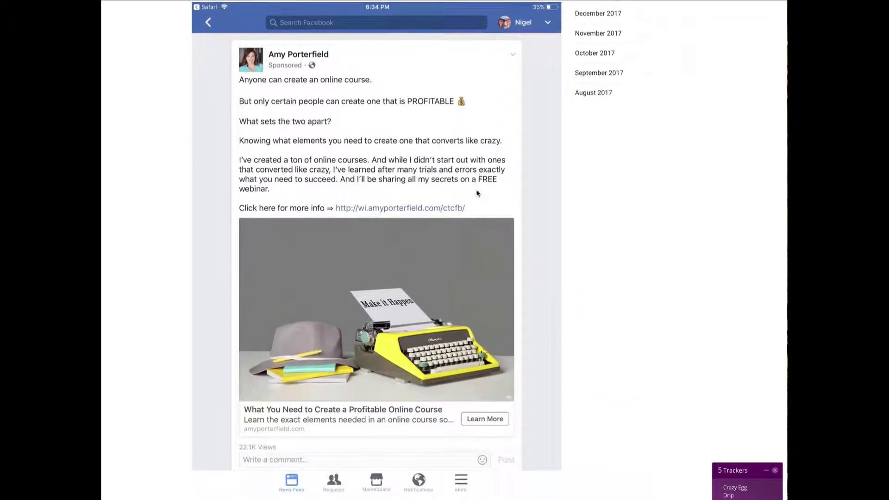
scroll(478, 193, "down", 18)
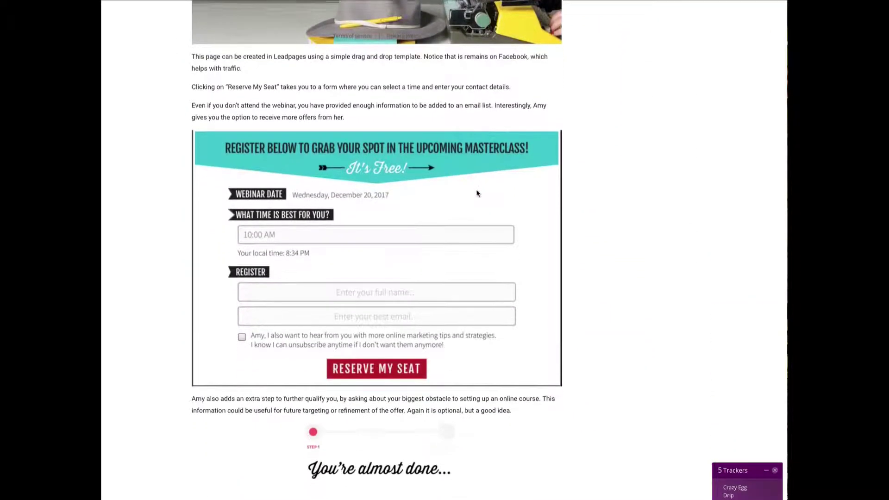
scroll(478, 193, "down", 15)
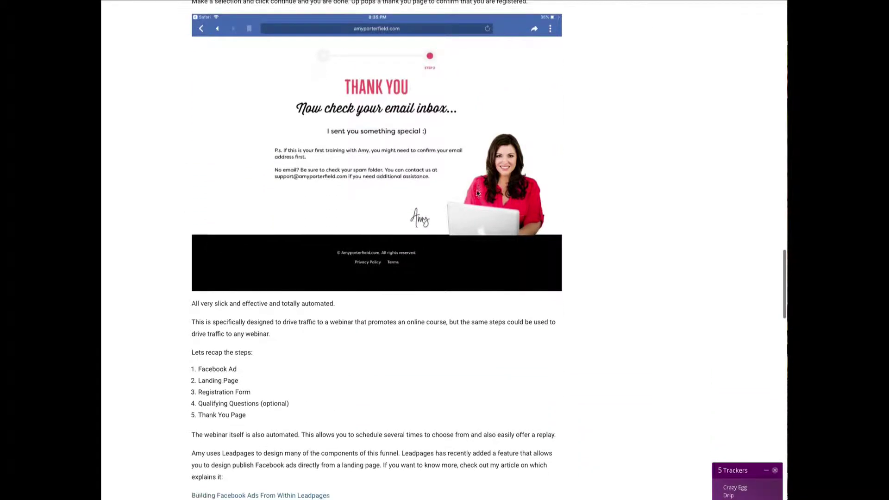
scroll(477, 193, "down", 10)
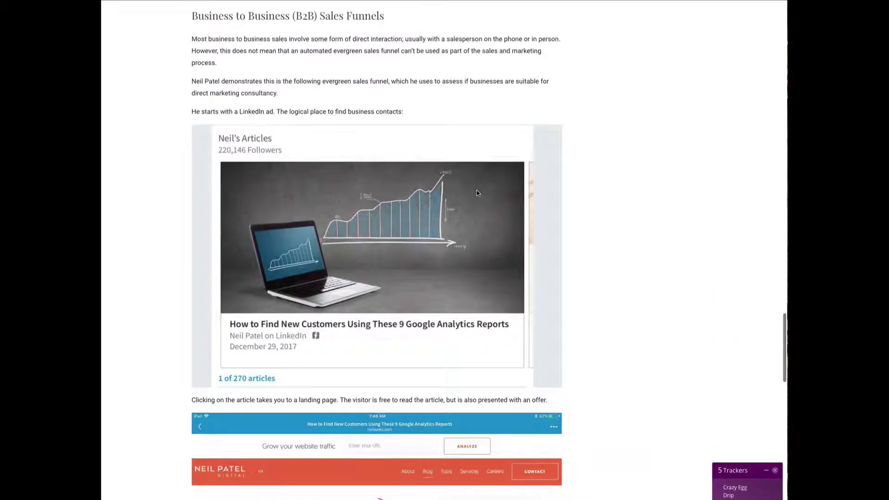
scroll(477, 193, "down", 10)
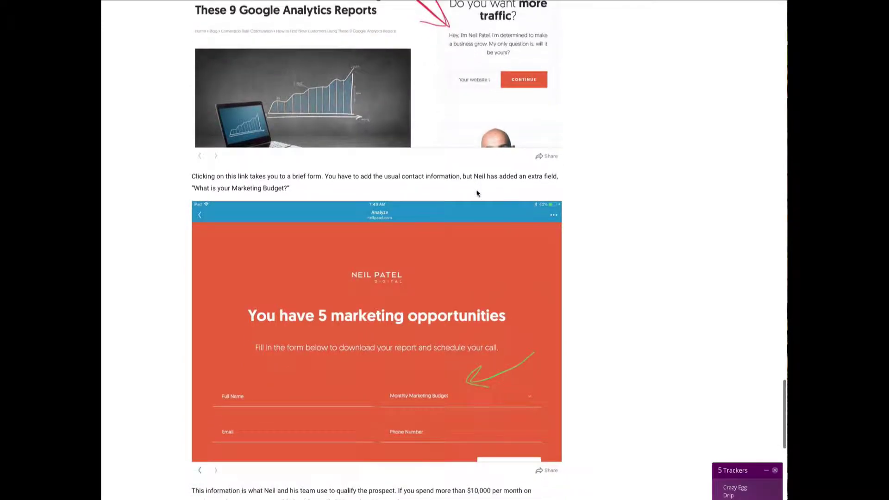
scroll(477, 193, "down", 12)
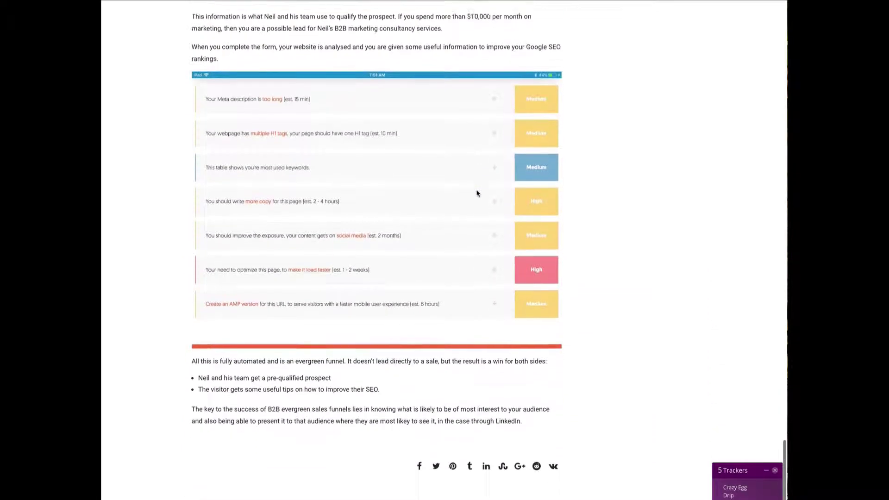